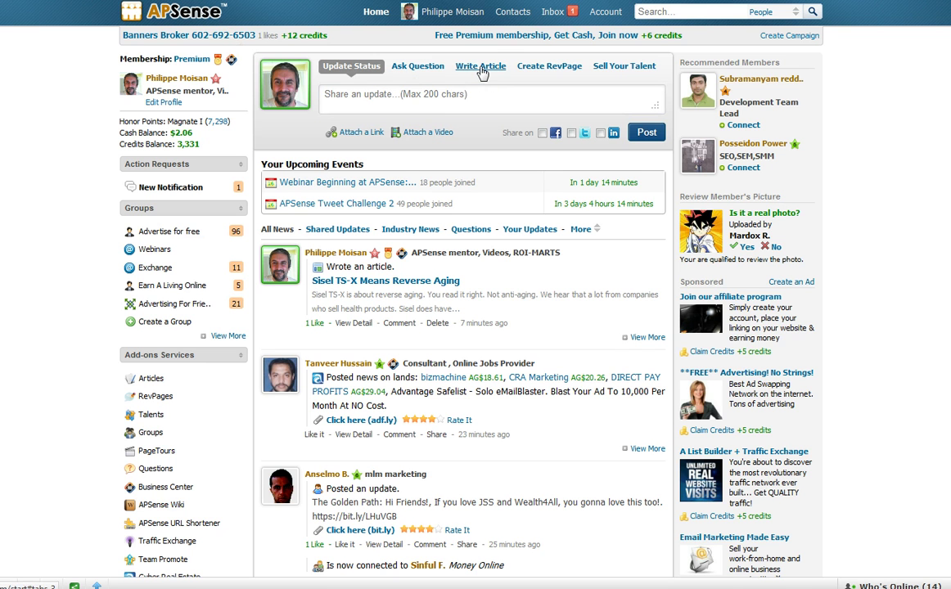
Step: Start an article titled with the blog post's copied heading, "How To Change the Header Picture On Your Lead Capture Page At Traffic Leads 2 Income"
click(483, 69)
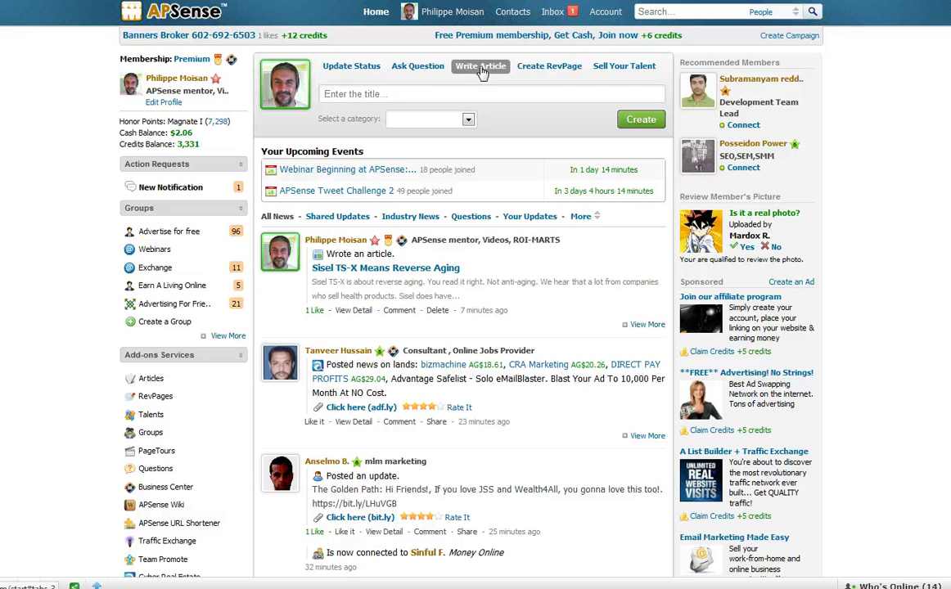
click(343, 93)
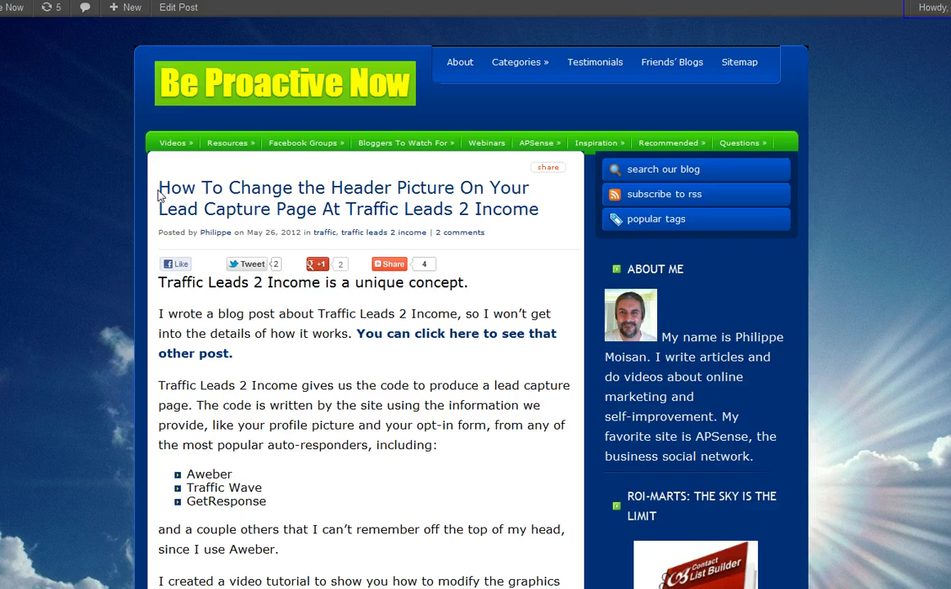
drag(158, 195, 540, 215)
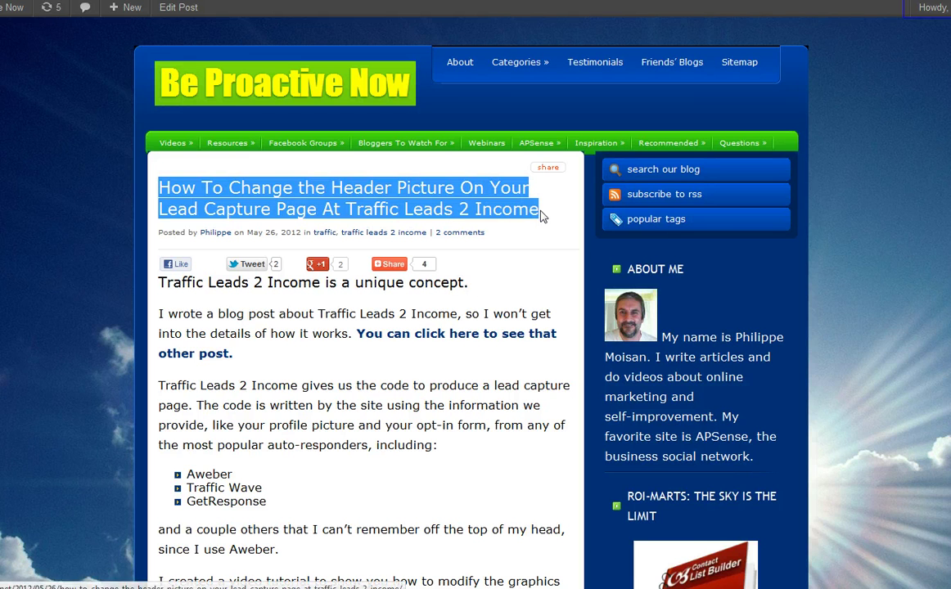
right_click(480, 211)
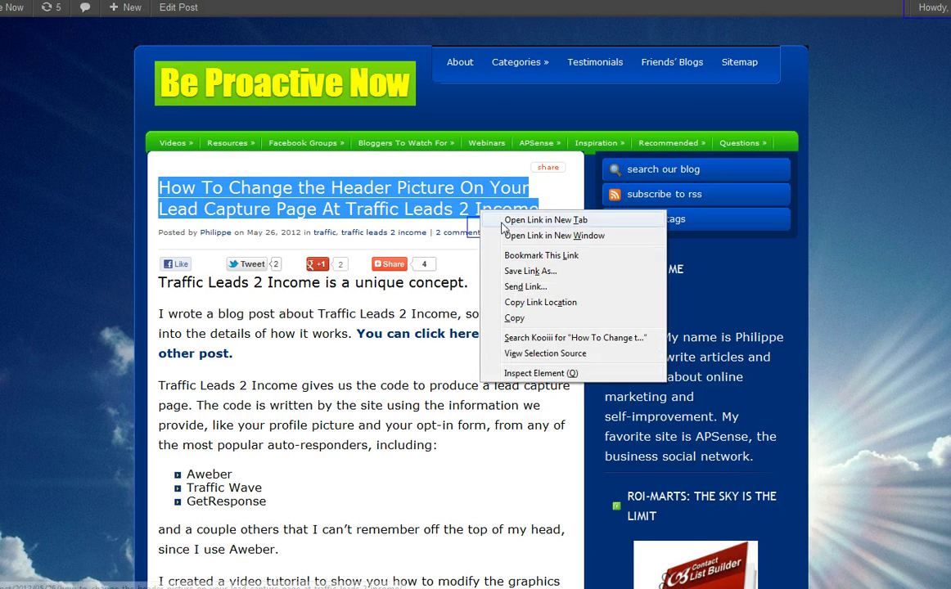
click(517, 320)
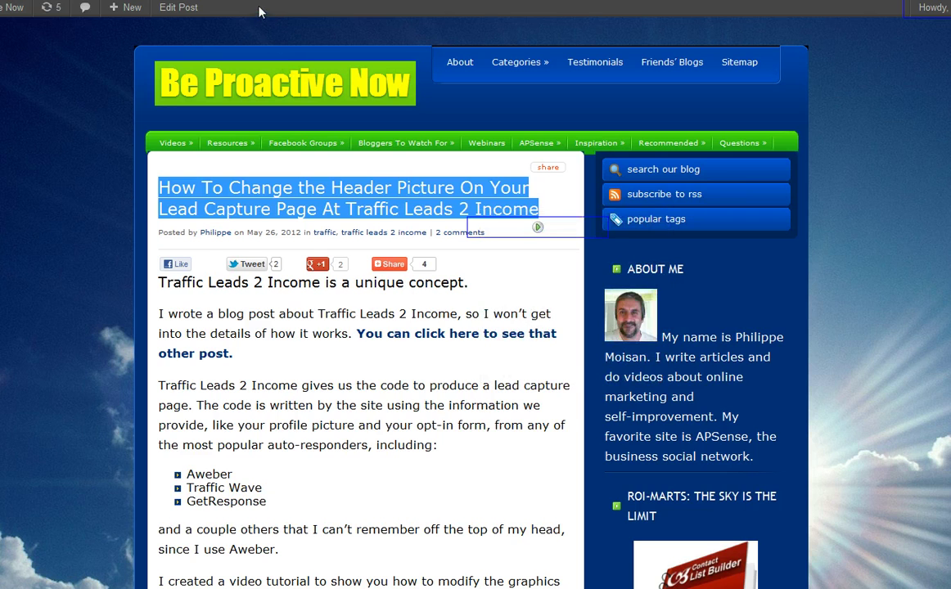
key(ctrl+Tab)
click(363, 92)
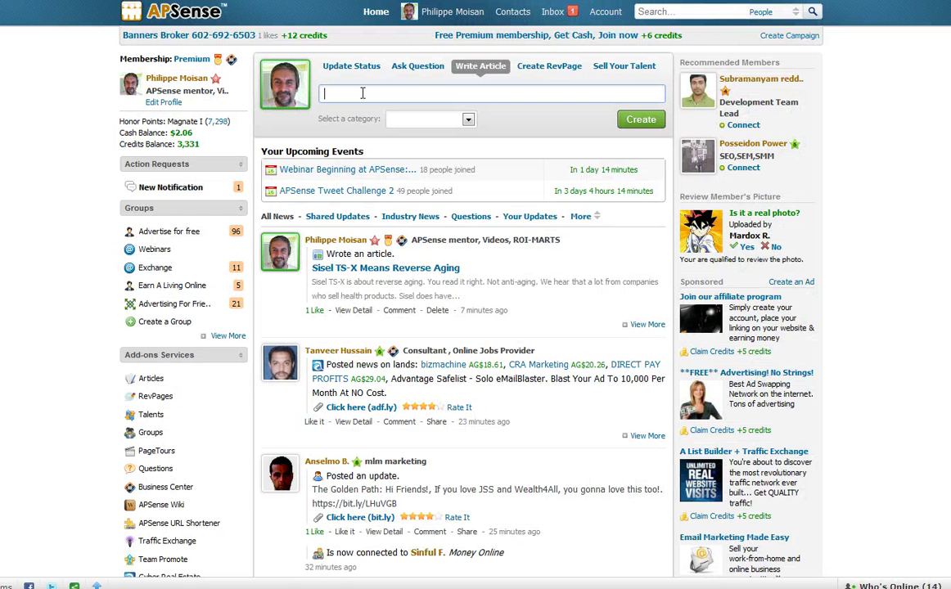
key(ctrl+v)
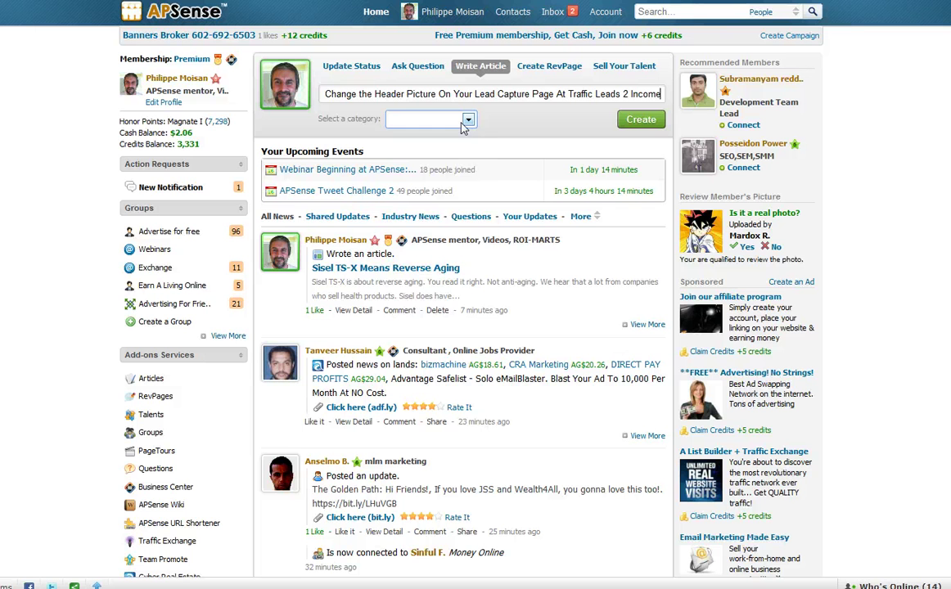
Step: Choose Marketing as the article's category and create the article to open its full editing form
click(471, 121)
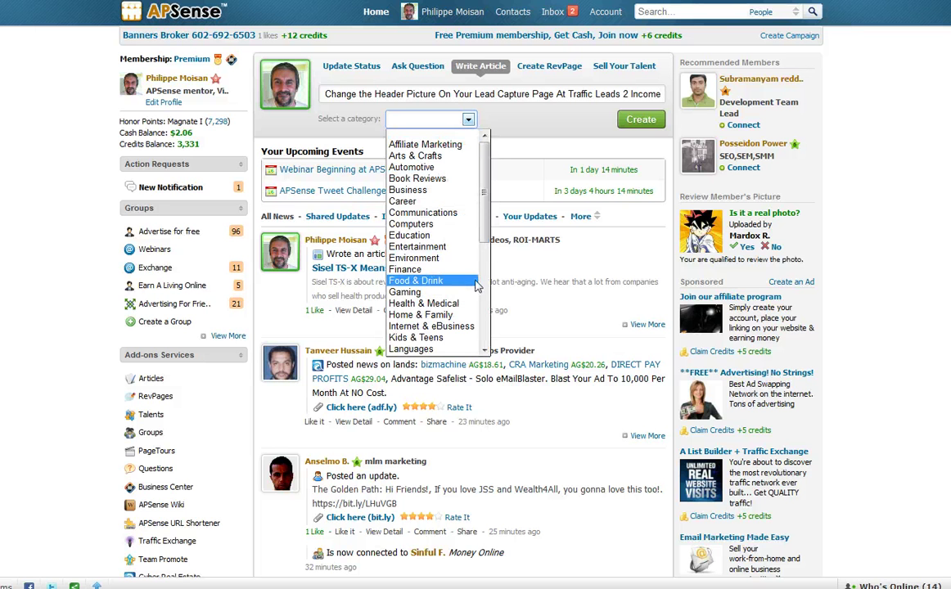
scroll(448, 270, down, 5)
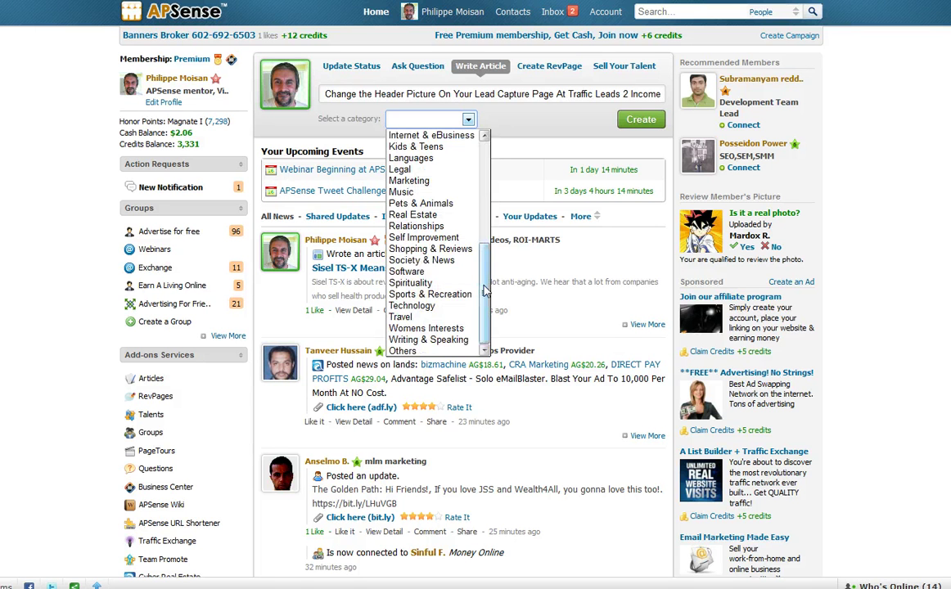
click(409, 180)
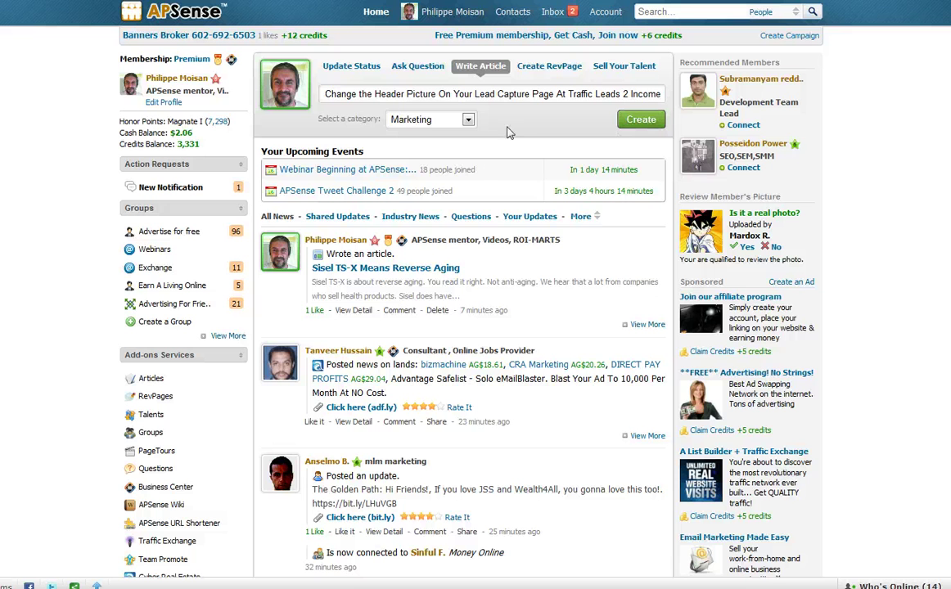
click(649, 127)
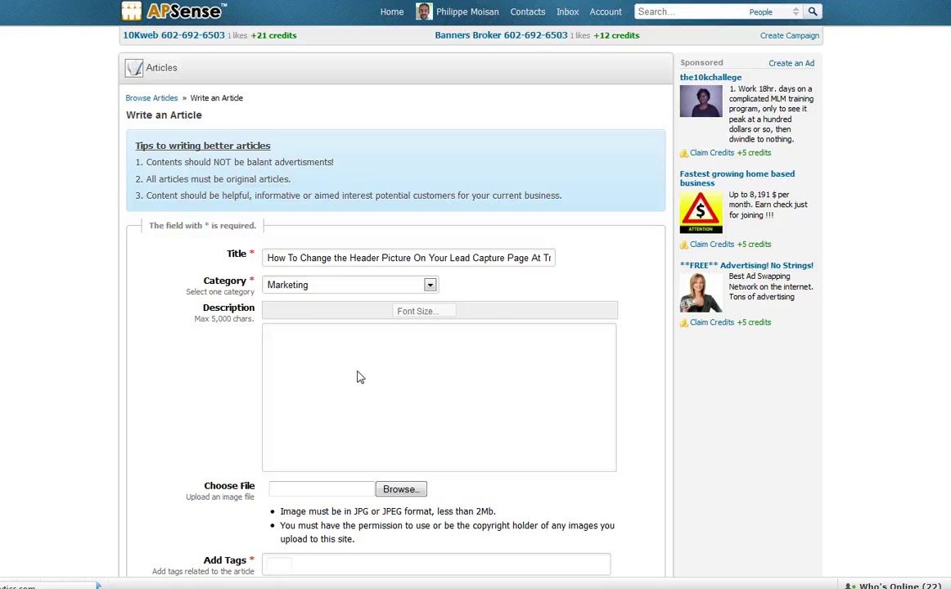
click(338, 286)
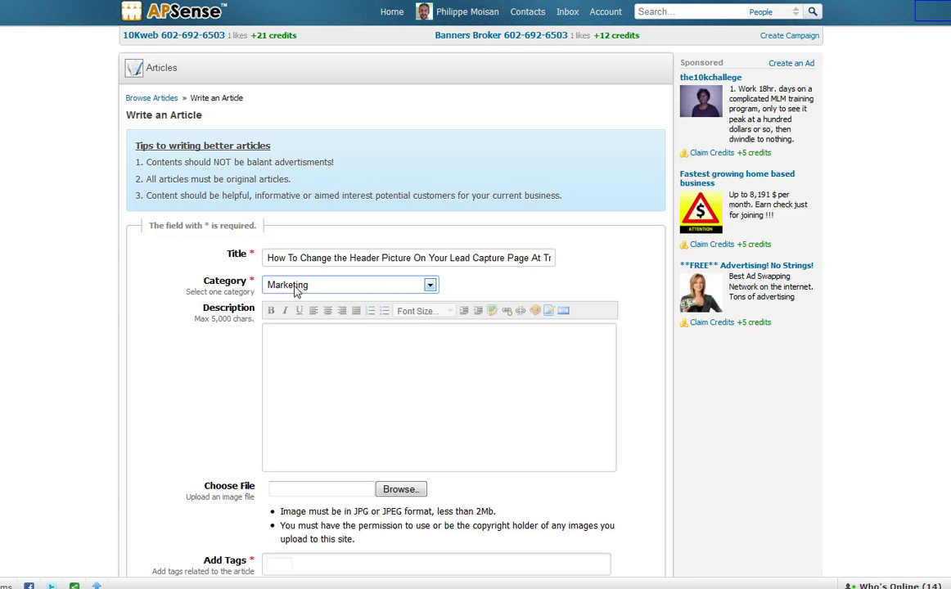
click(299, 361)
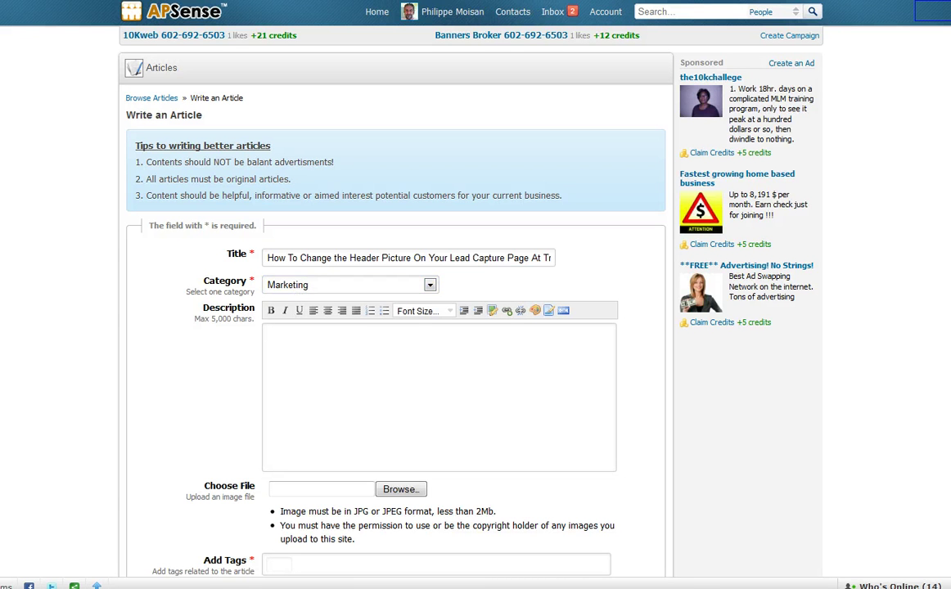
Step: Copy the blog post's entire body, from "Traffic Leads 2 Income is a unique concept." through the author bio at the end
key(ctrl+Tab)
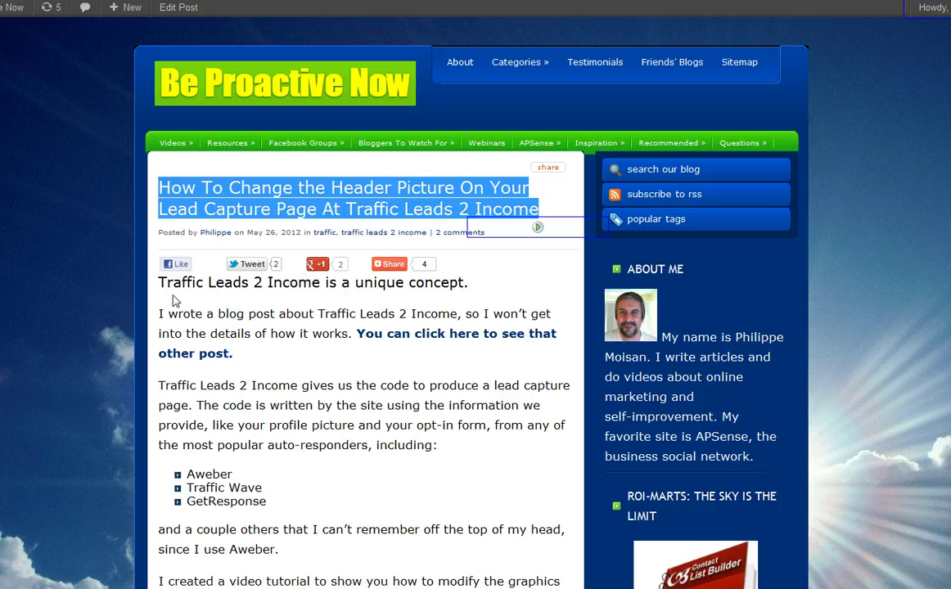
drag(160, 282, 286, 507)
scroll(160, 369, down, 3)
scroll(209, 501, down, 4)
scroll(206, 409, down, 5)
scroll(217, 462, down, 5)
scroll(283, 503, down, 3)
scroll(290, 453, down, 2)
scroll(276, 532, down, 2)
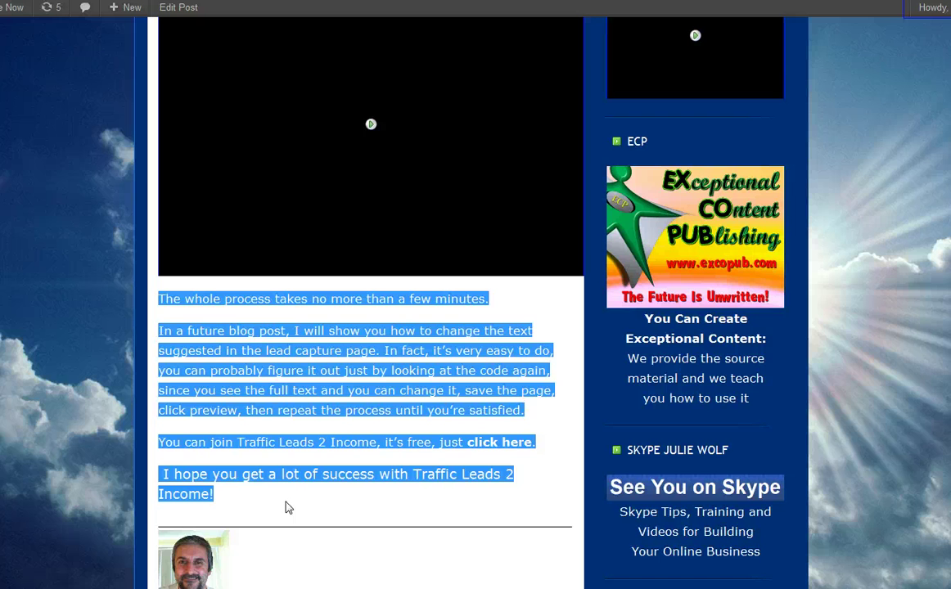
drag(287, 508, 417, 513)
scroll(287, 508, down, 1)
scroll(287, 507, down, 2)
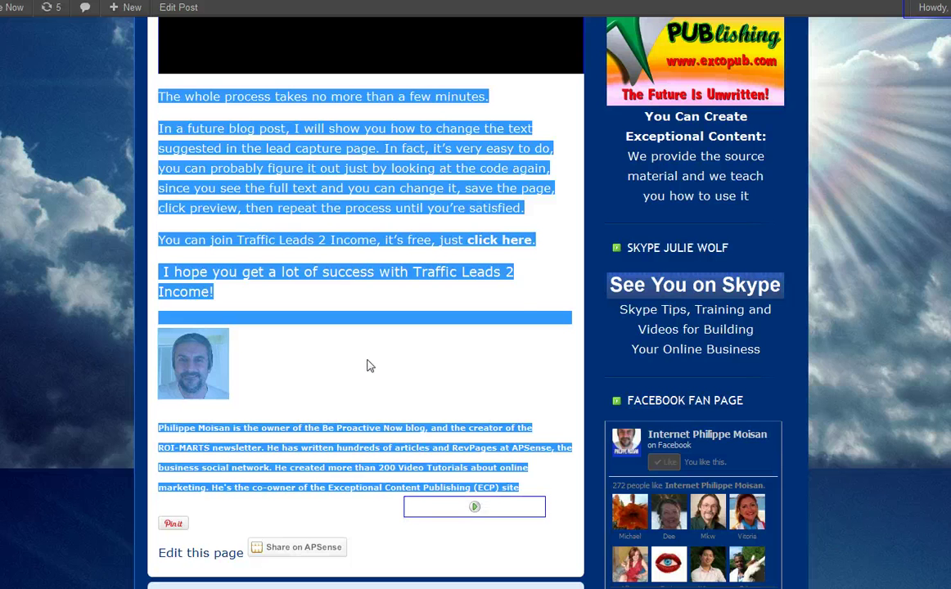
right_click(348, 211)
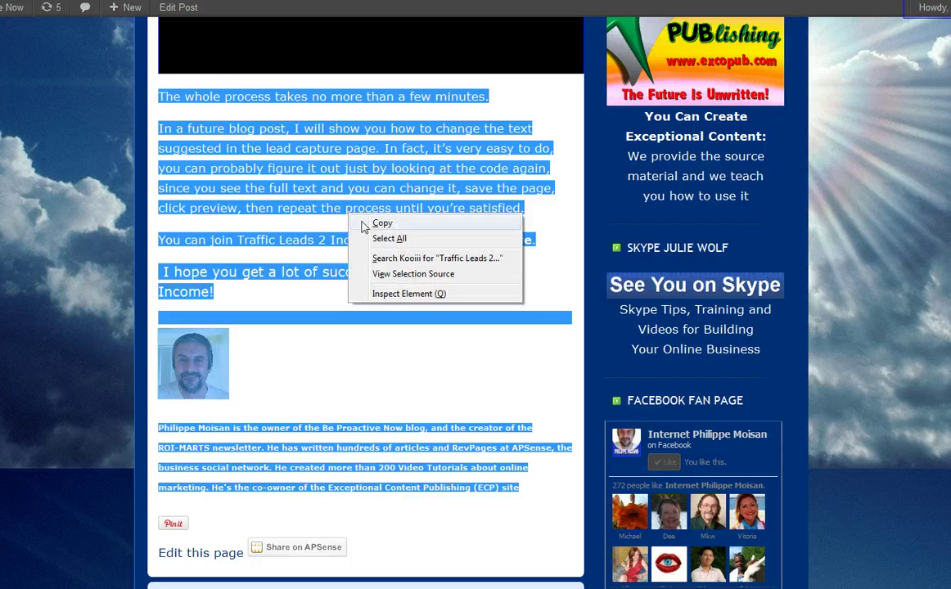
click(369, 223)
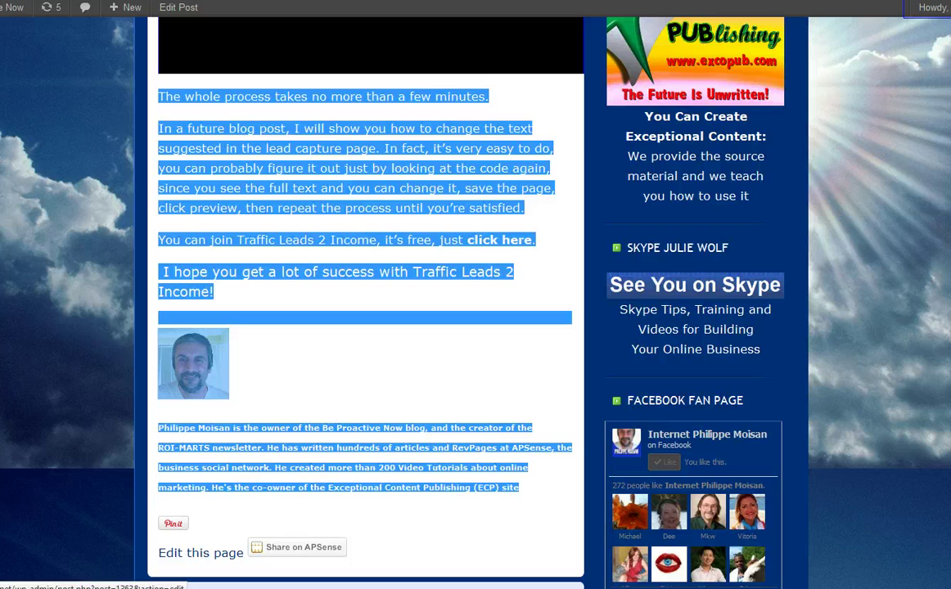
Step: Paste the copied blog post content into the article's Description and review it from end to beginning
key(ctrl+Tab)
click(301, 398)
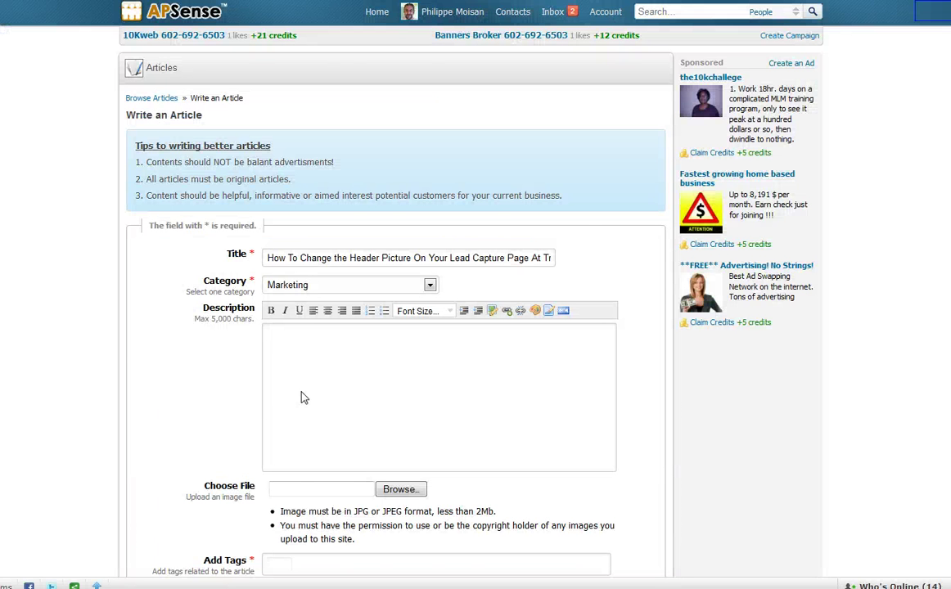
key(ctrl+v)
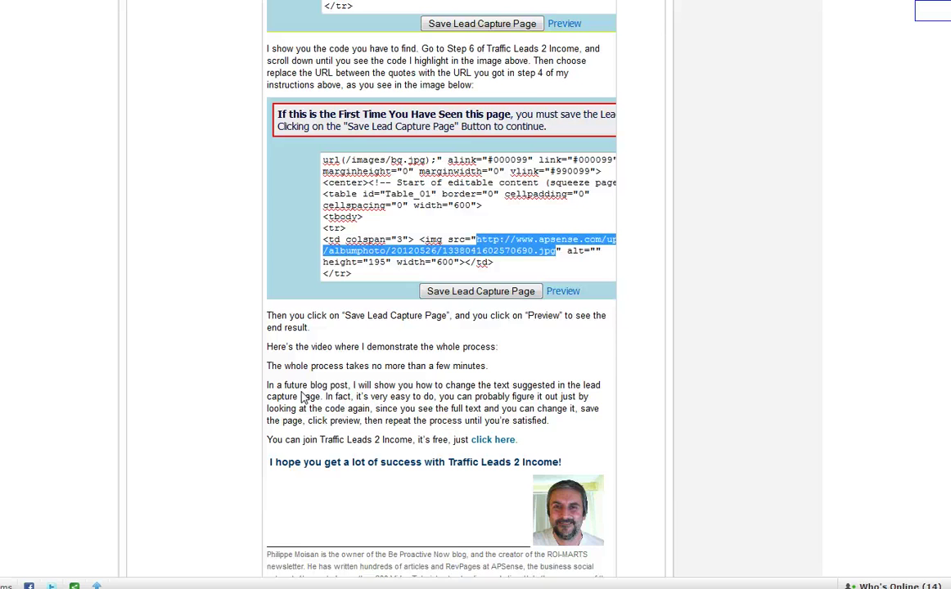
scroll(484, 512, down, 3)
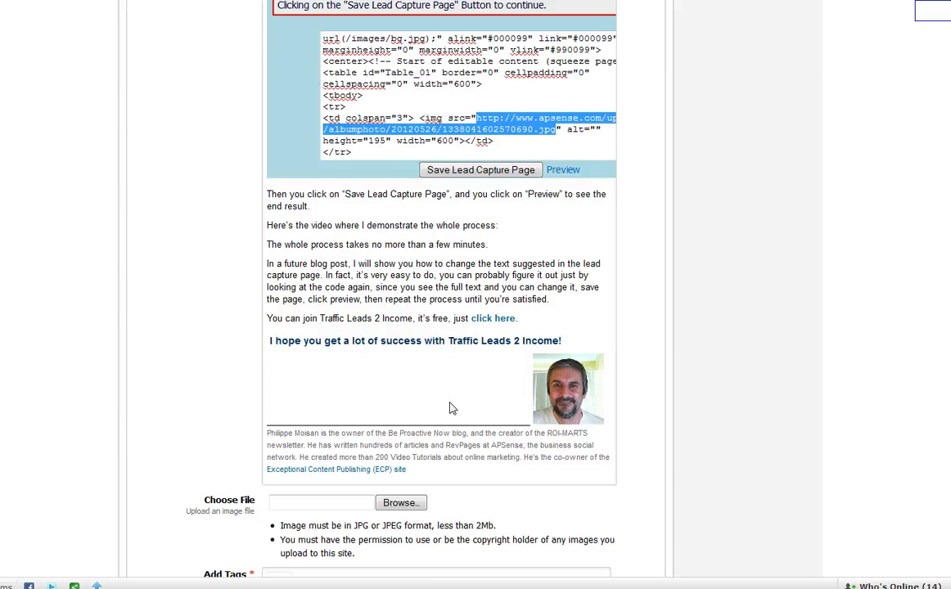
scroll(449, 408, up, 4)
scroll(451, 409, up, 20)
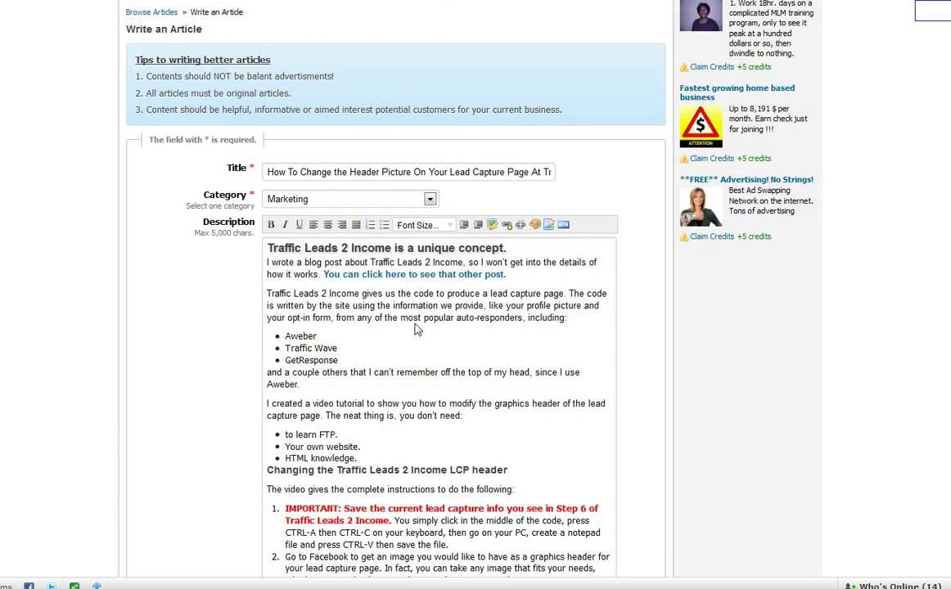
Step: Add the tag "traffic leads 2 income" to the article
scroll(432, 401, down, 16)
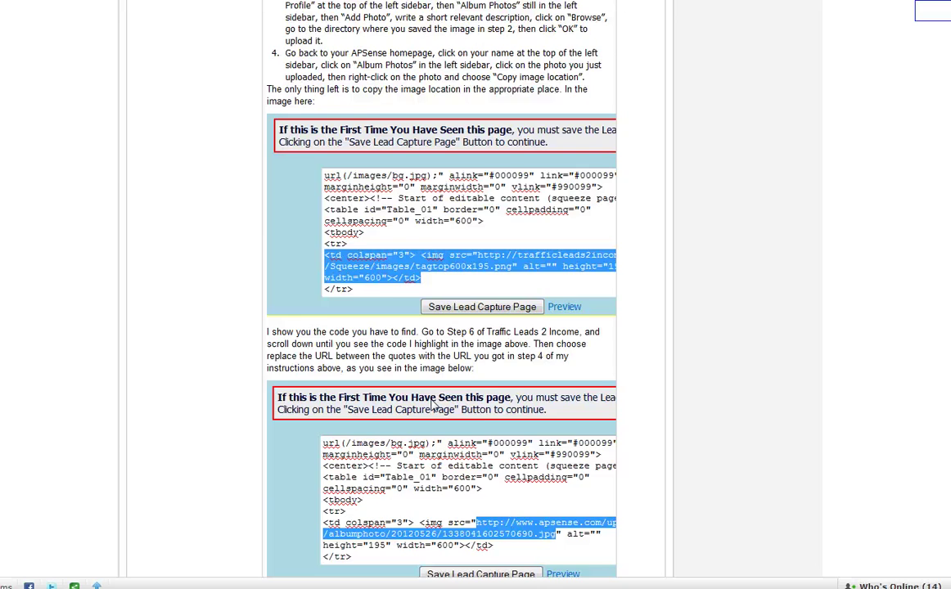
scroll(432, 404, down, 3)
scroll(434, 405, down, 3)
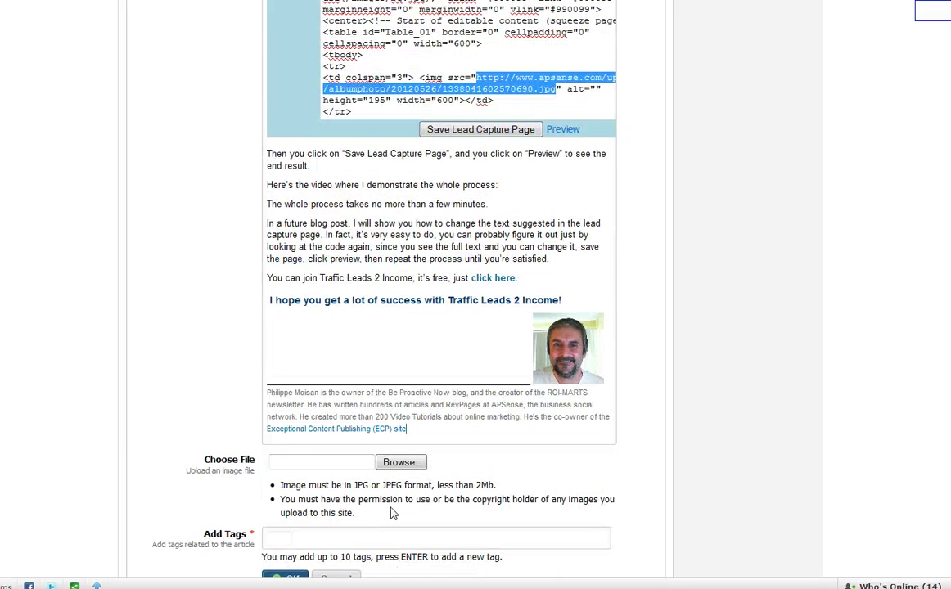
scroll(357, 466, down, 1)
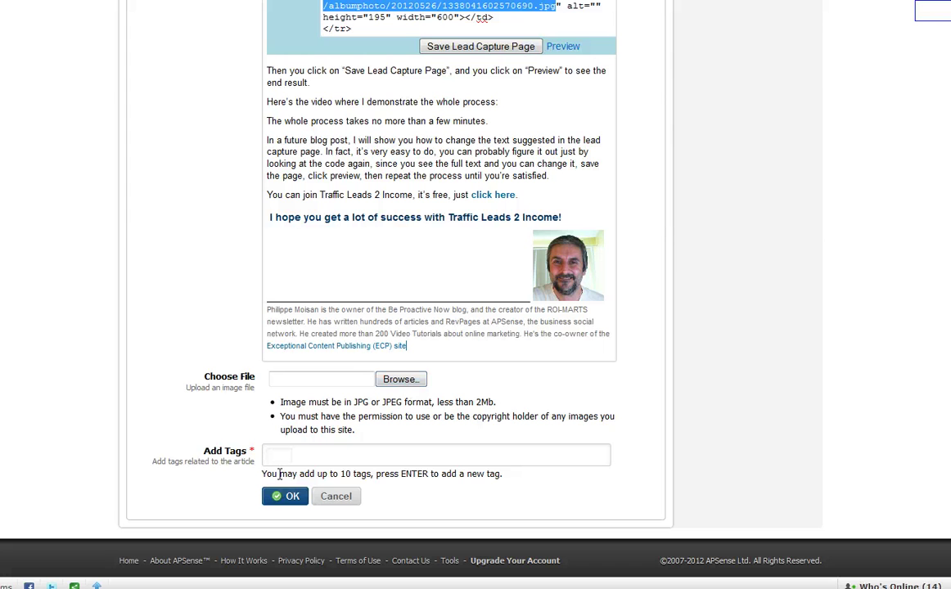
click(279, 460)
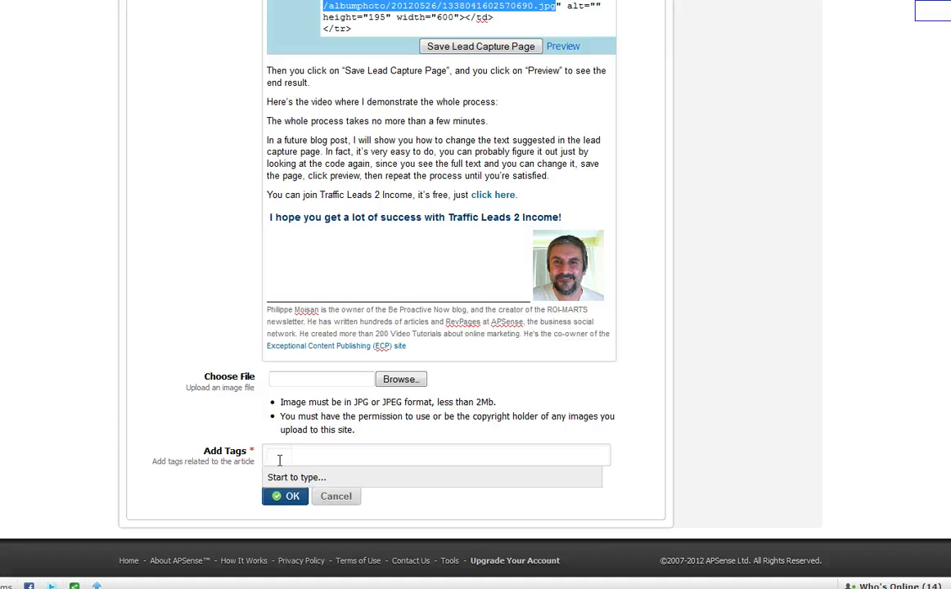
text(tf)
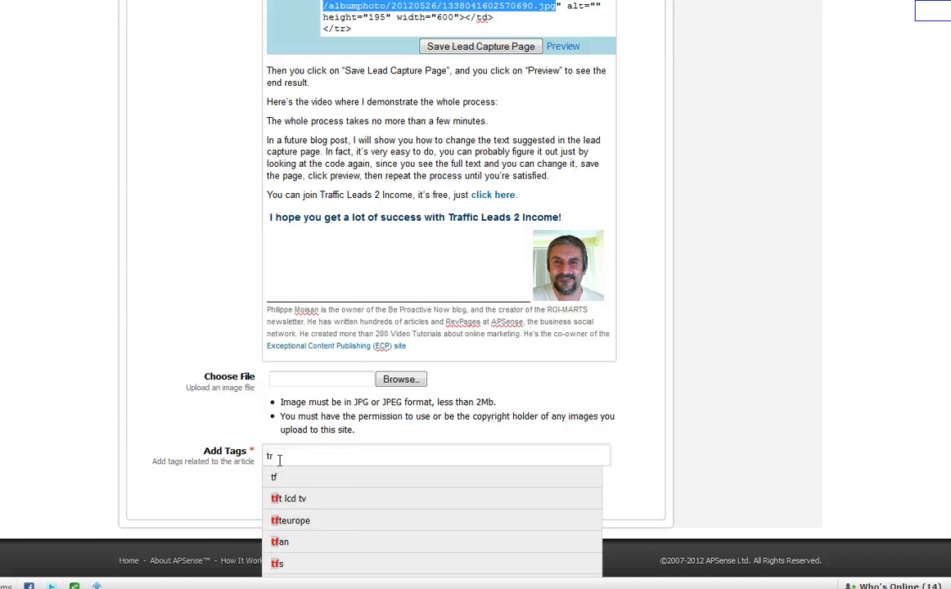
text(affic l)
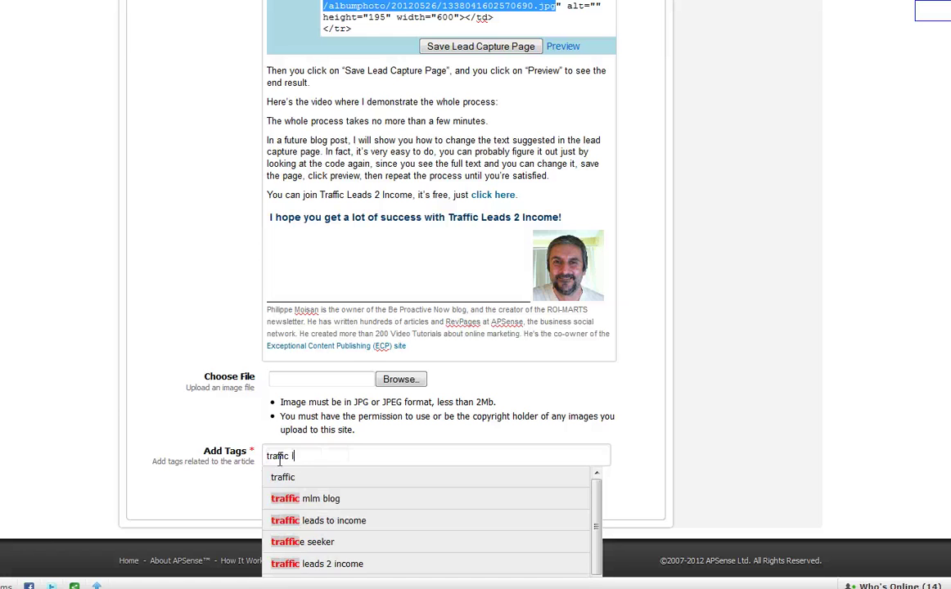
text(eads 2 in)
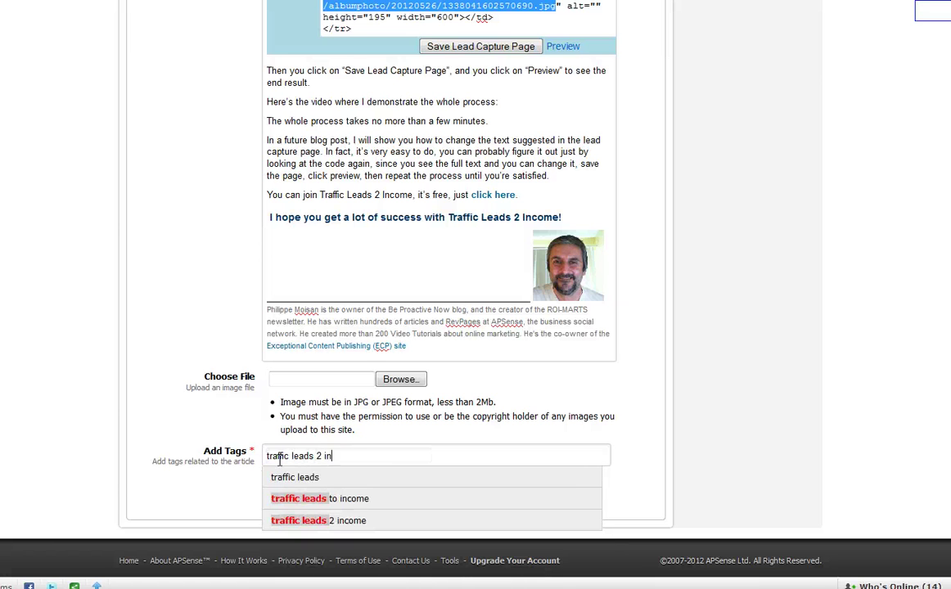
text(come)
key(Return)
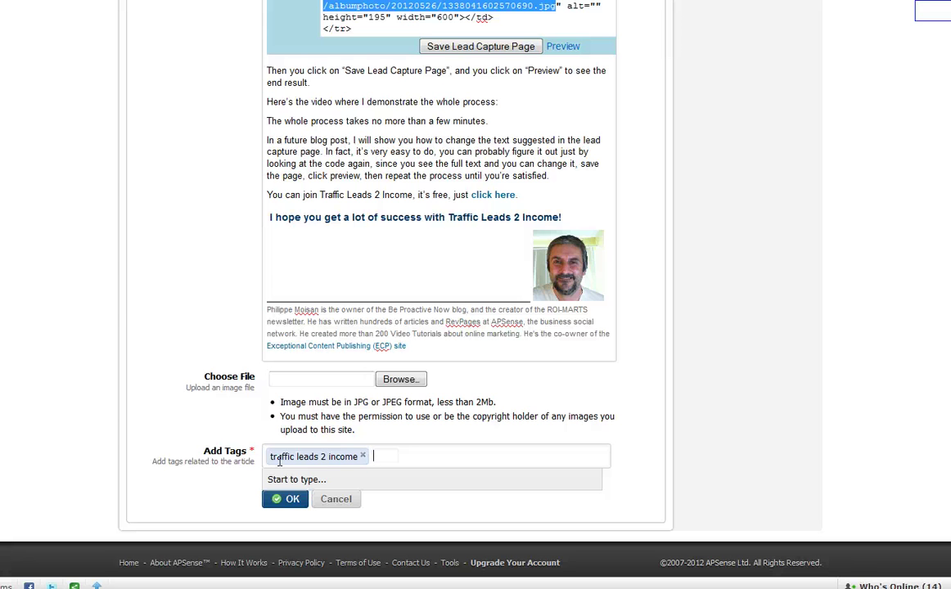
click(276, 512)
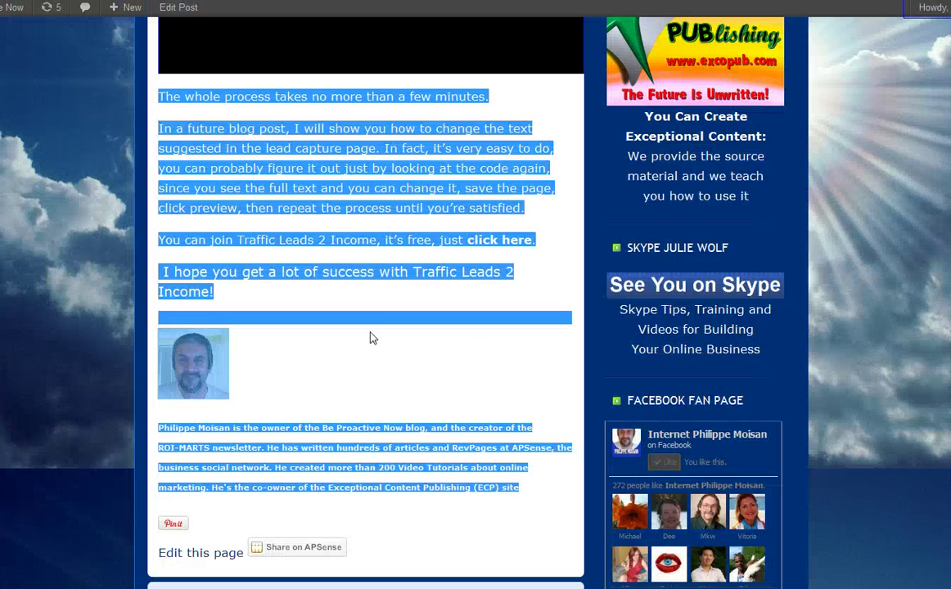
Step: Copy the old-style 480 × 360 embed code of the demonstration video from its player in the blog post
click(368, 352)
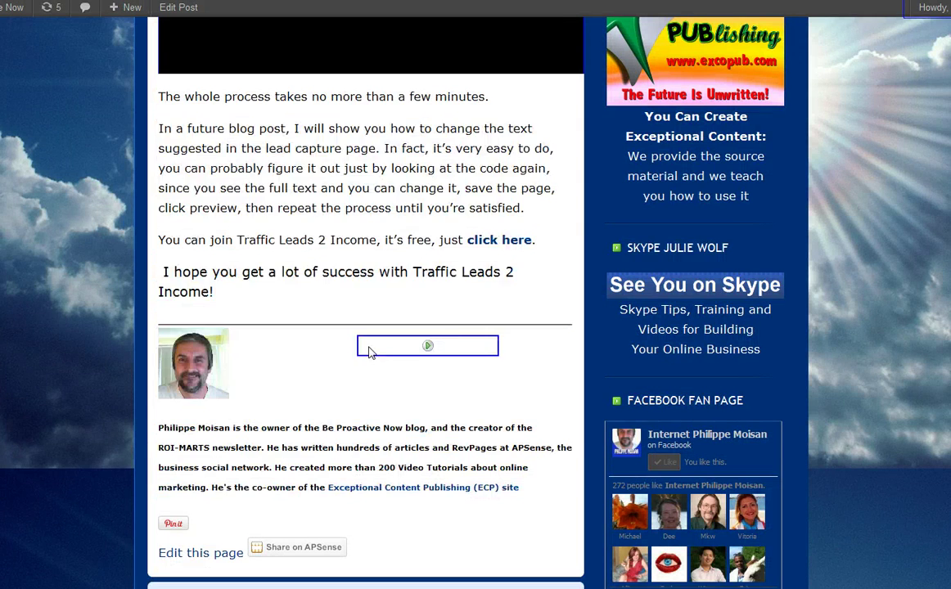
scroll(369, 352, up, 4)
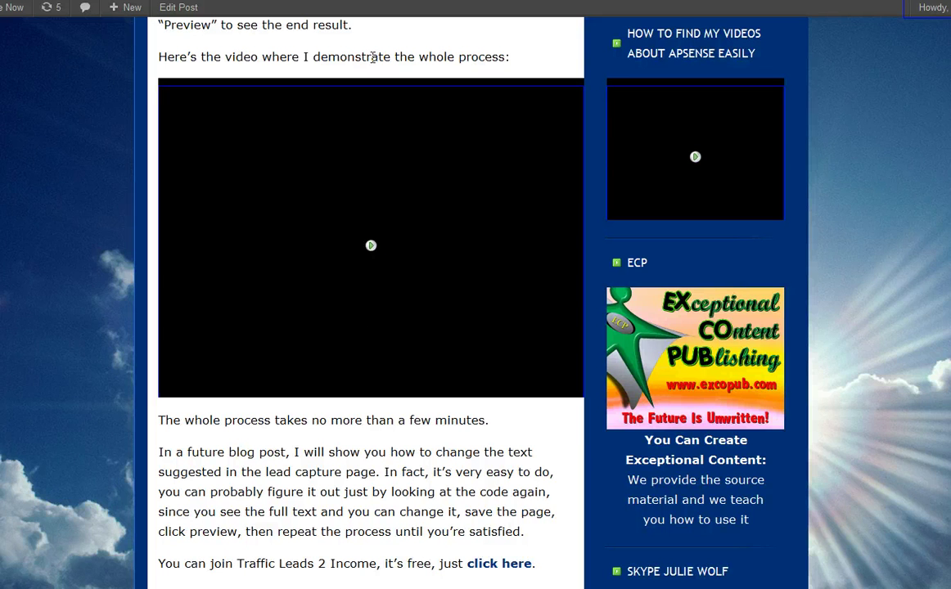
click(371, 247)
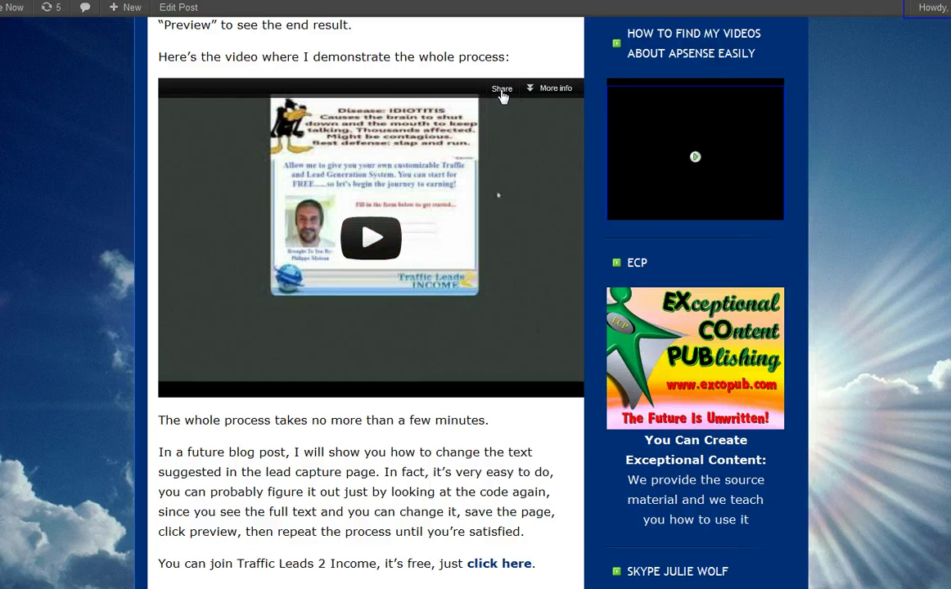
click(502, 90)
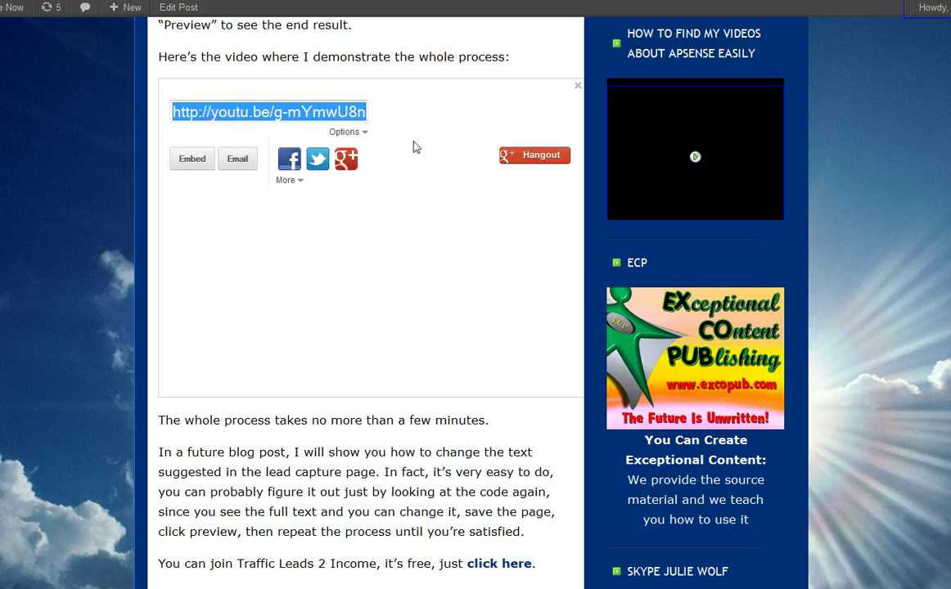
click(192, 159)
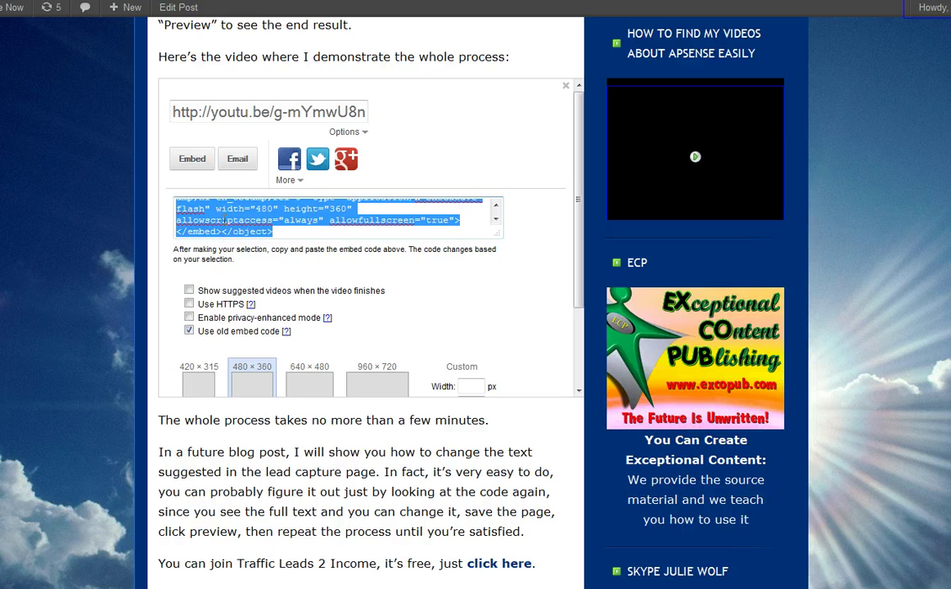
click(189, 331)
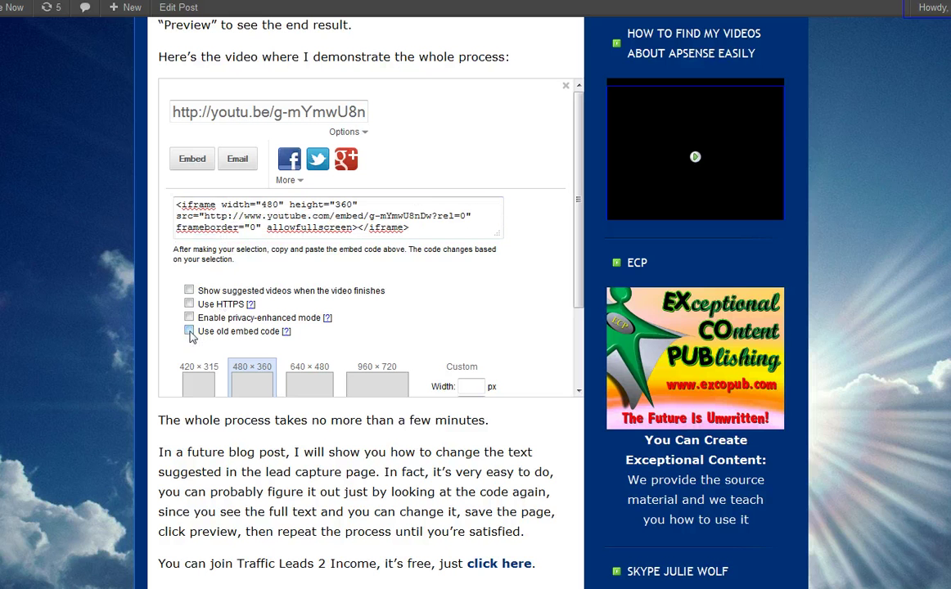
click(189, 331)
click(228, 221)
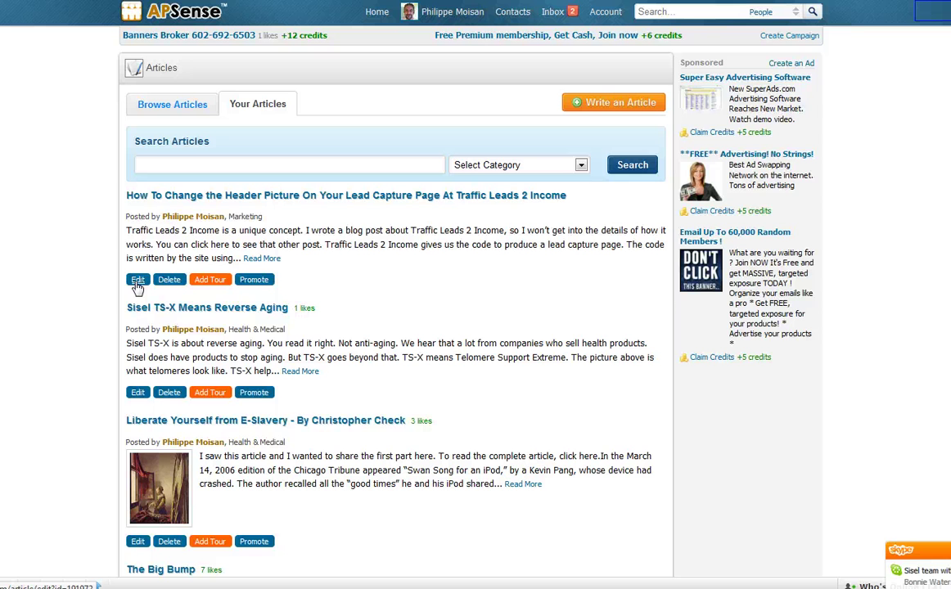
Step: Edit the new article, insert the video's embed code below "Here's the video where I demonstrate the whole process:" and save it
click(138, 280)
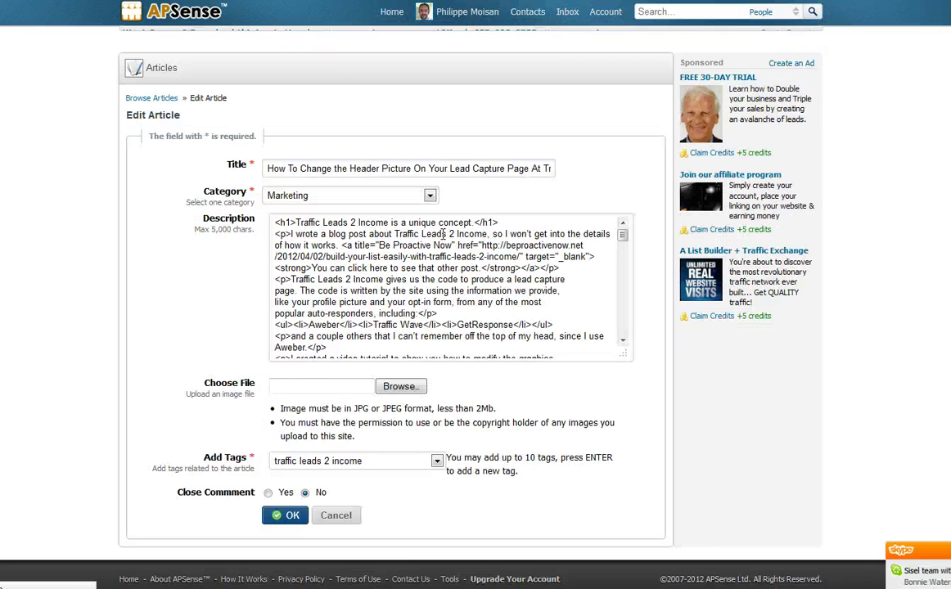
scroll(439, 272, down, 8)
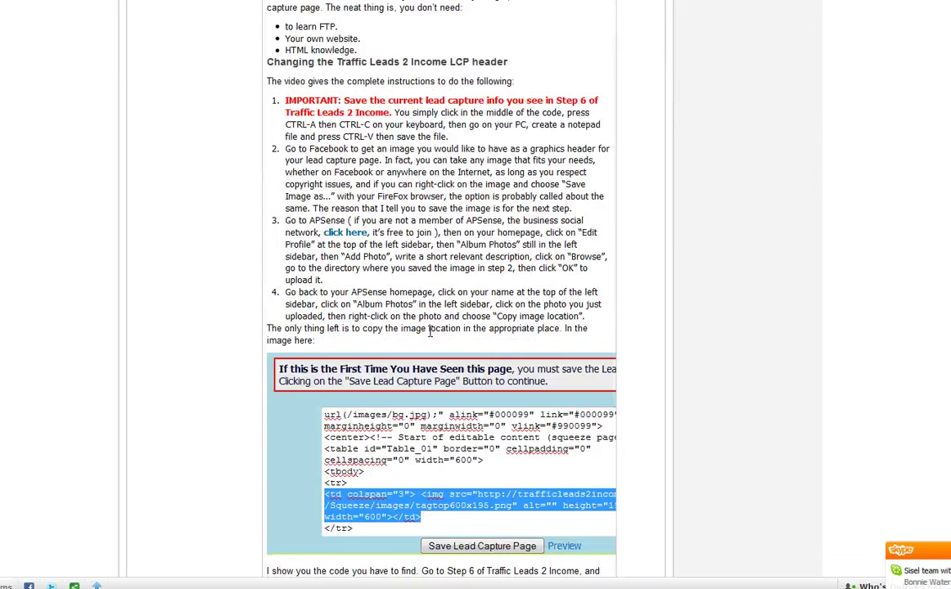
scroll(429, 331, down, 4)
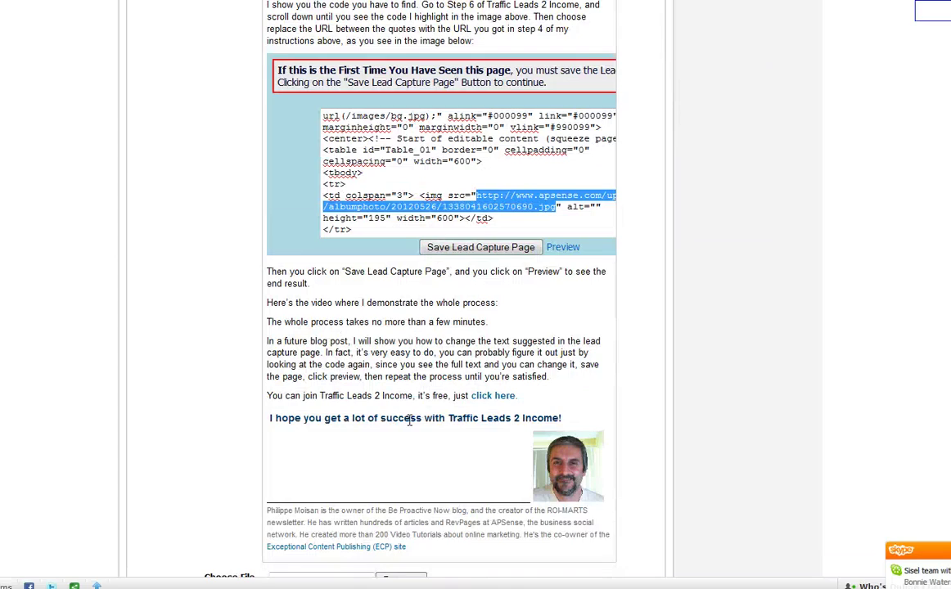
scroll(409, 421, down, 1)
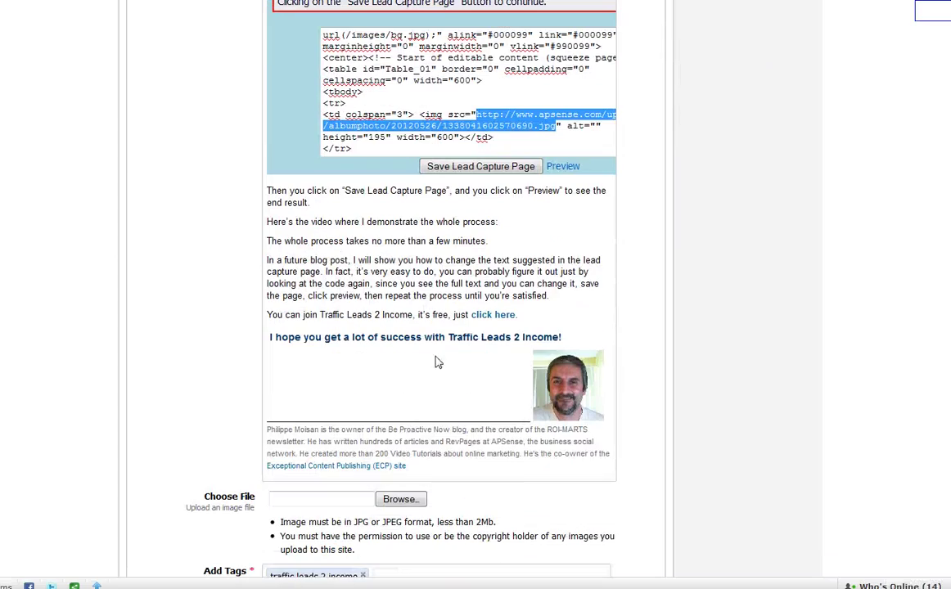
click(503, 226)
key(Return)
text(<object width="480" height="360"><param name="movie" value="http://www.youtube.com/v/g-mYmwU8nDw?version=3&amp;hl=en_US&amp;rel=0"></param><param name="allowFullScreen" value="true"></param><param name="allowscriptaccess" value="always"></param><embed src="http://www.youtube.com/v/g-mYmwU8nDw?version=3&amp;hl=en_US&amp;rel=0" type="application/x-shockwave-flash" width="480" height="360" allowscriptaccess="always" allowfullscreen="true"></embed></object>)
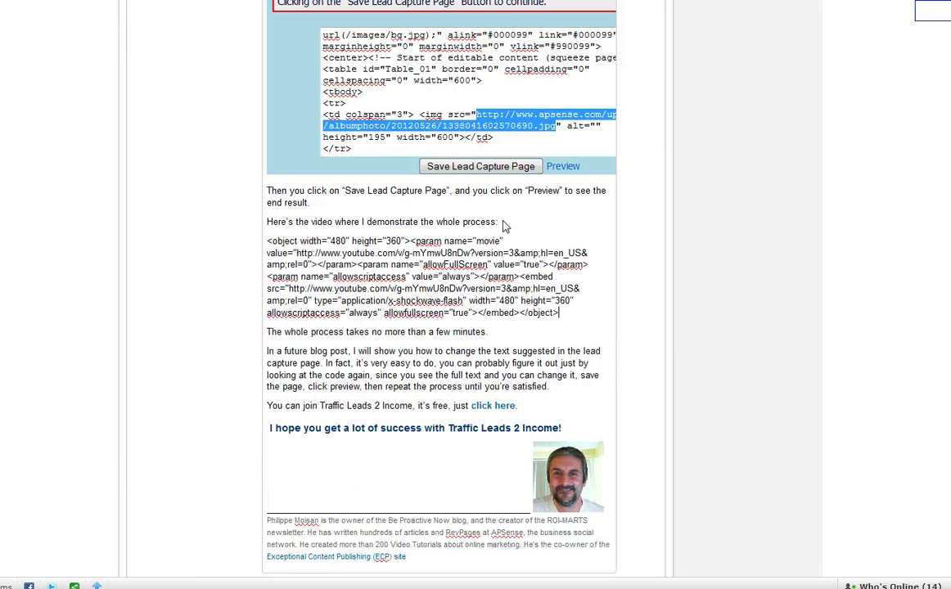
scroll(501, 227, down, 5)
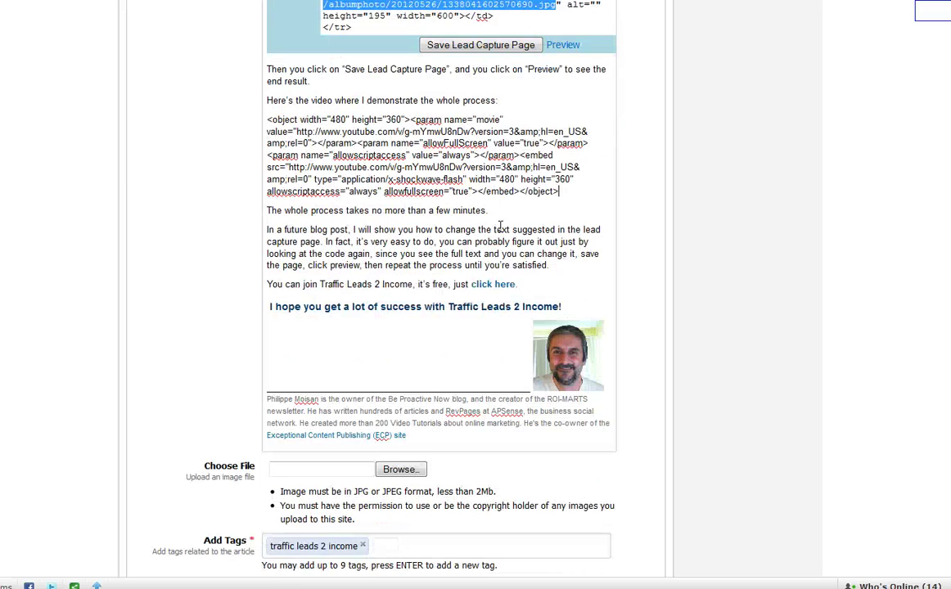
click(293, 496)
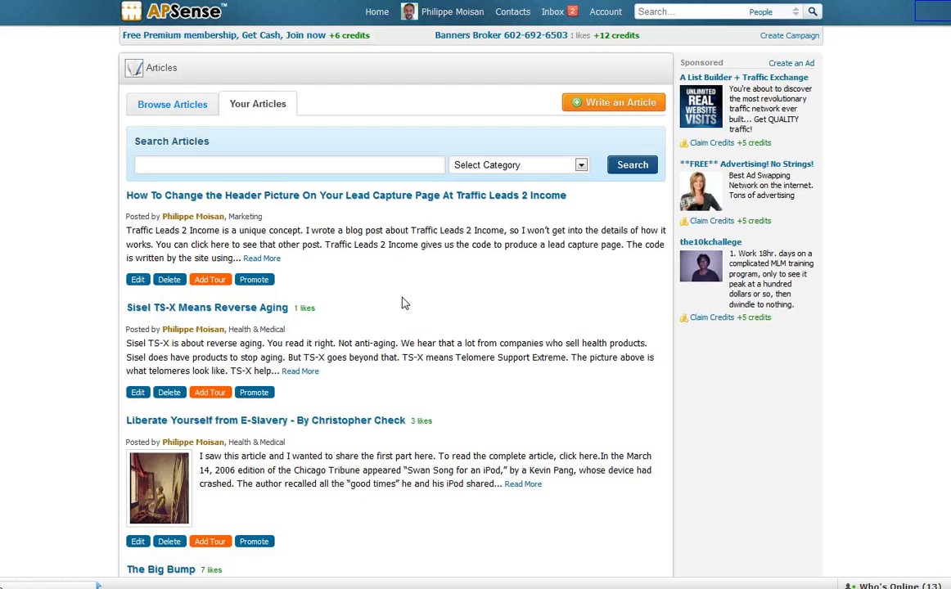
Step: Reopen the article's edit form to check the embedded video in the Description, save it again and view the published article
scroll(404, 307, down, 5)
scroll(403, 309, down, 6)
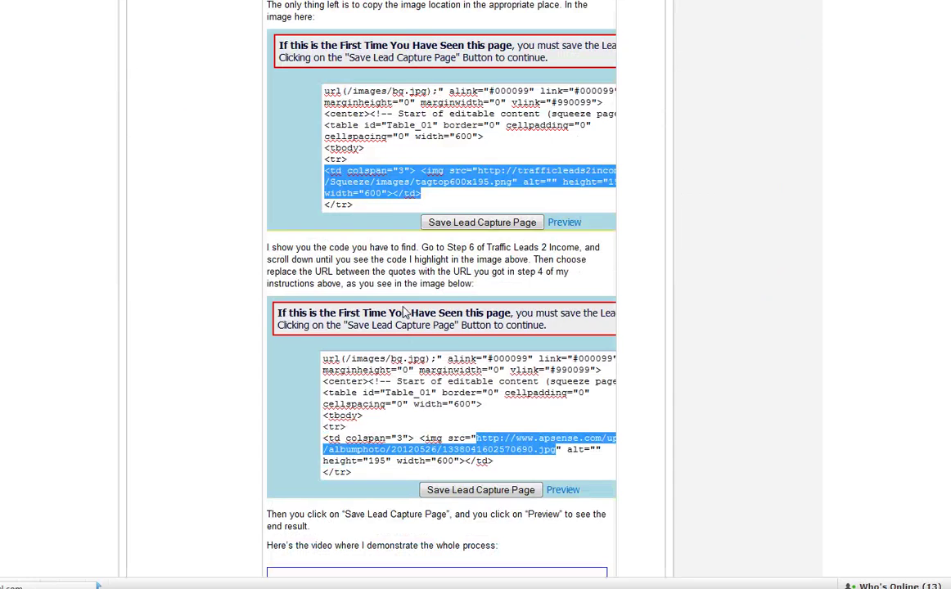
scroll(404, 307, down, 2)
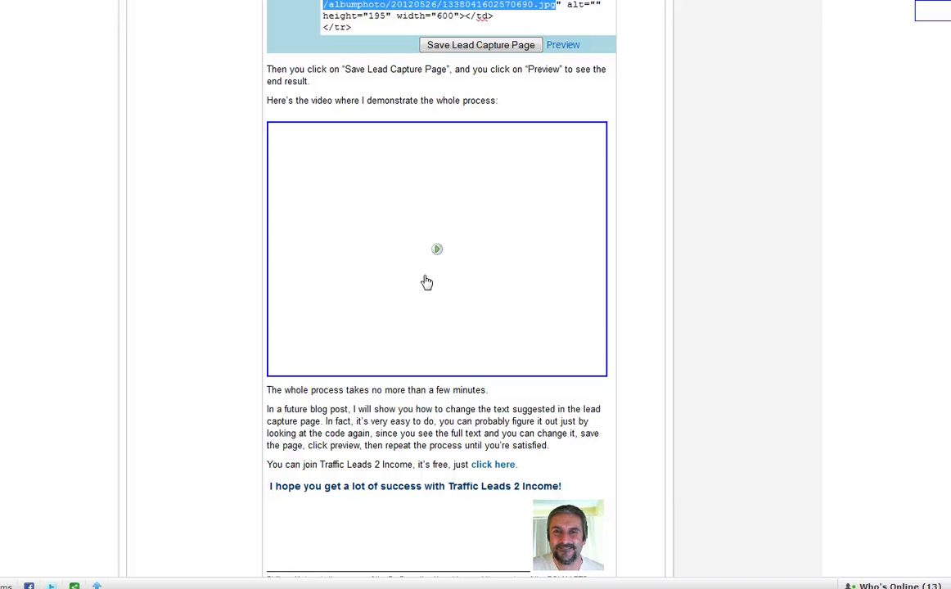
scroll(420, 418, down, 4)
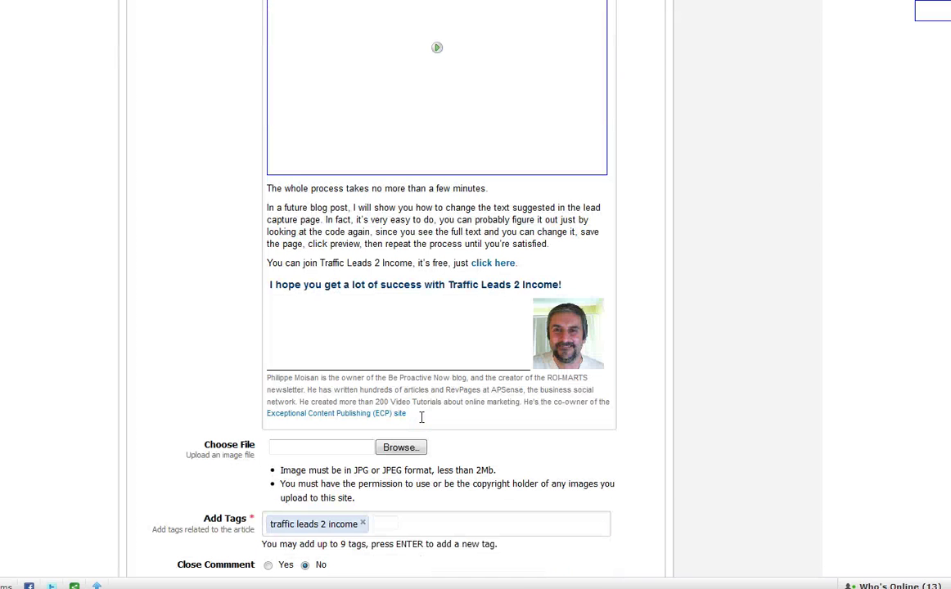
click(292, 498)
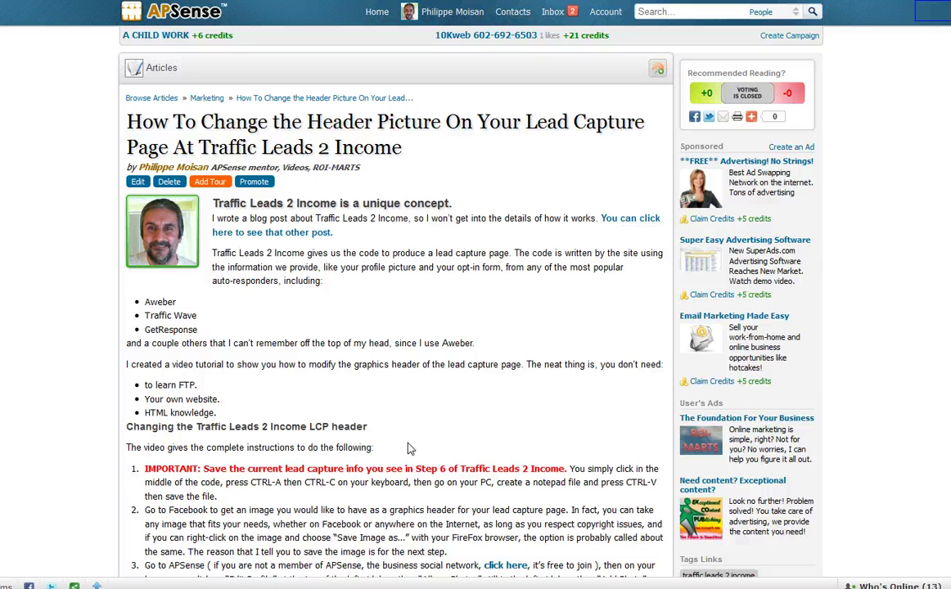
scroll(424, 331, down, 5)
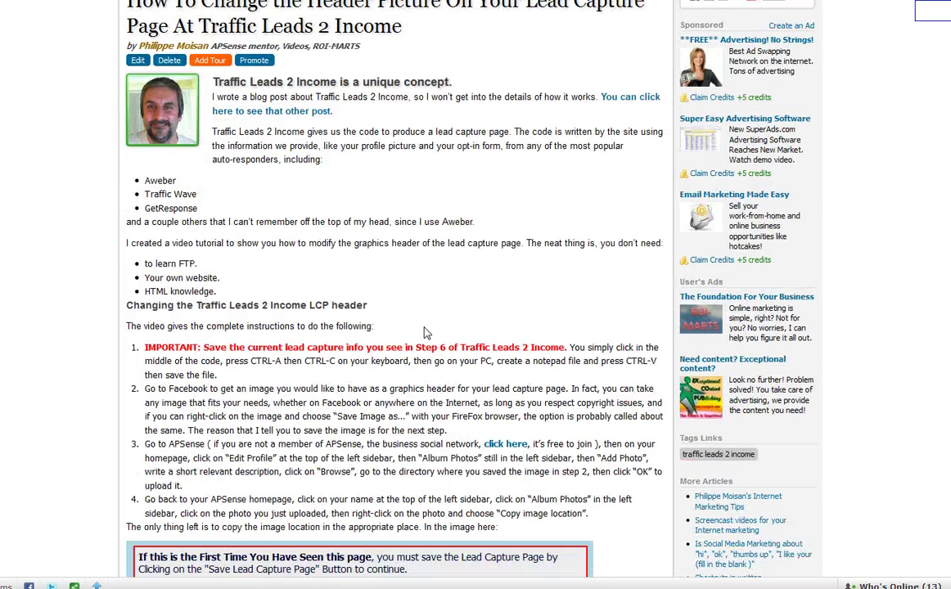
scroll(424, 332, down, 4)
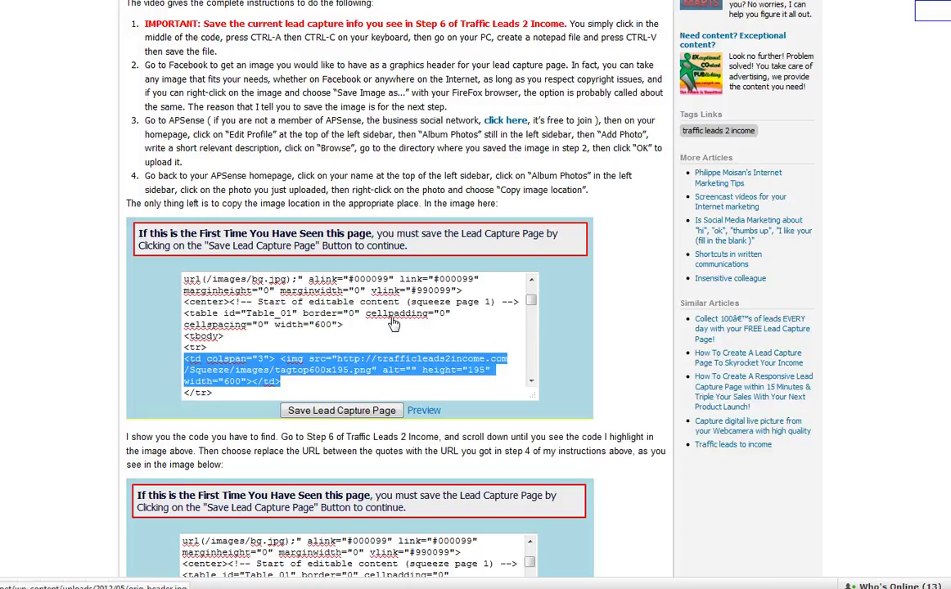
click(354, 286)
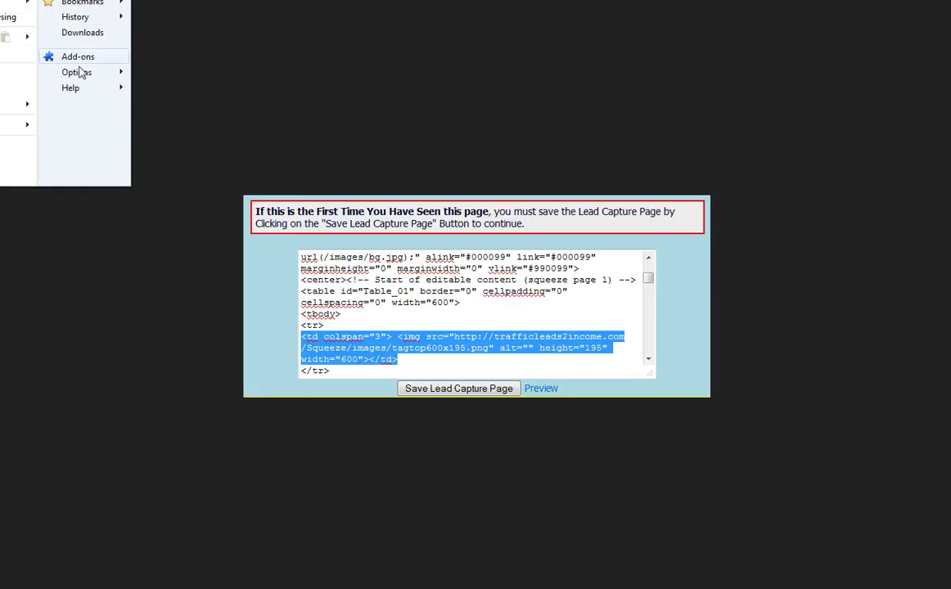
mouse_move(93, 75)
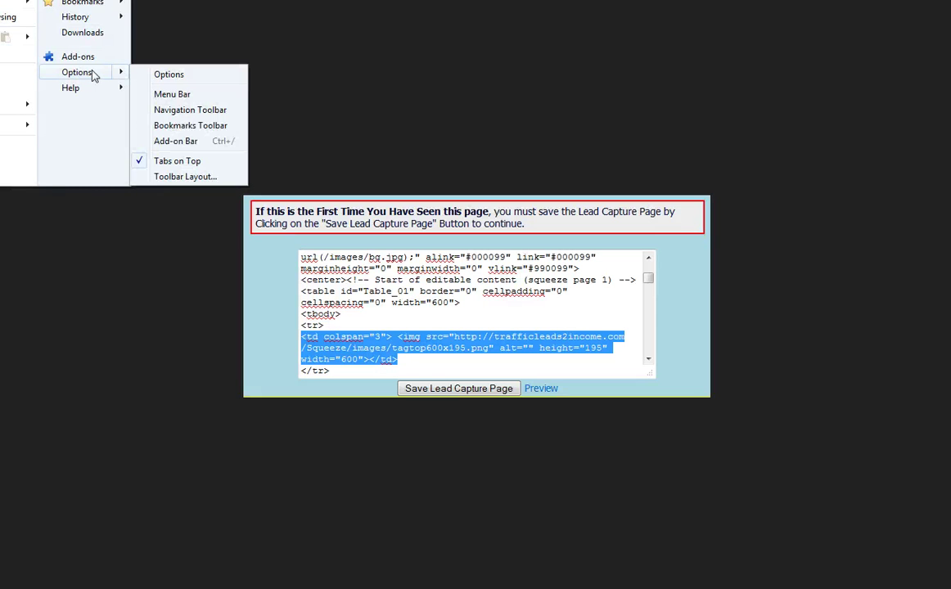
click(172, 110)
key(alt+Left)
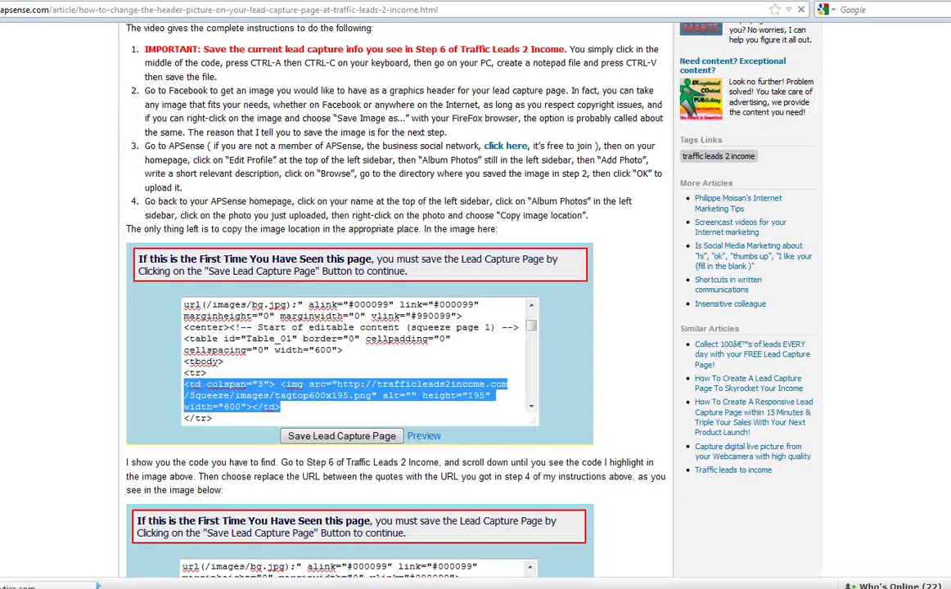
click(33, 2)
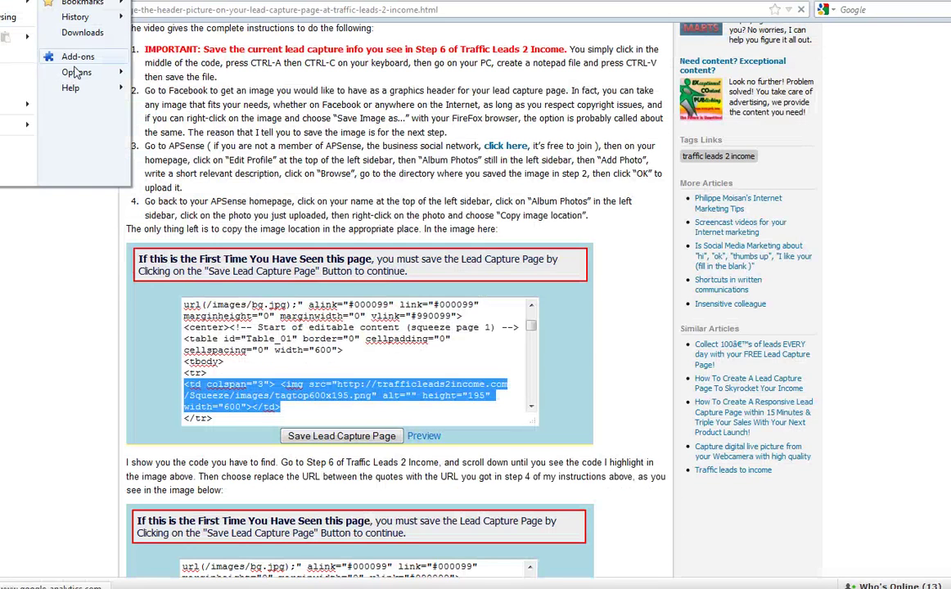
mouse_move(98, 73)
key(Escape)
Step: Play the embedded video briefly in the published article, pause it, and review the article through the author bio and back up
scroll(401, 429, down, 6)
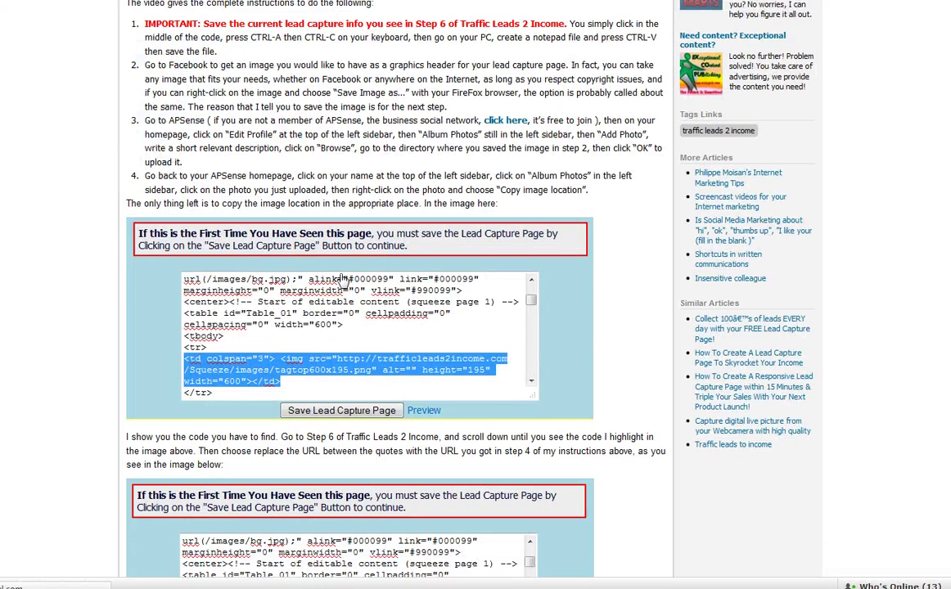
scroll(402, 429, down, 5)
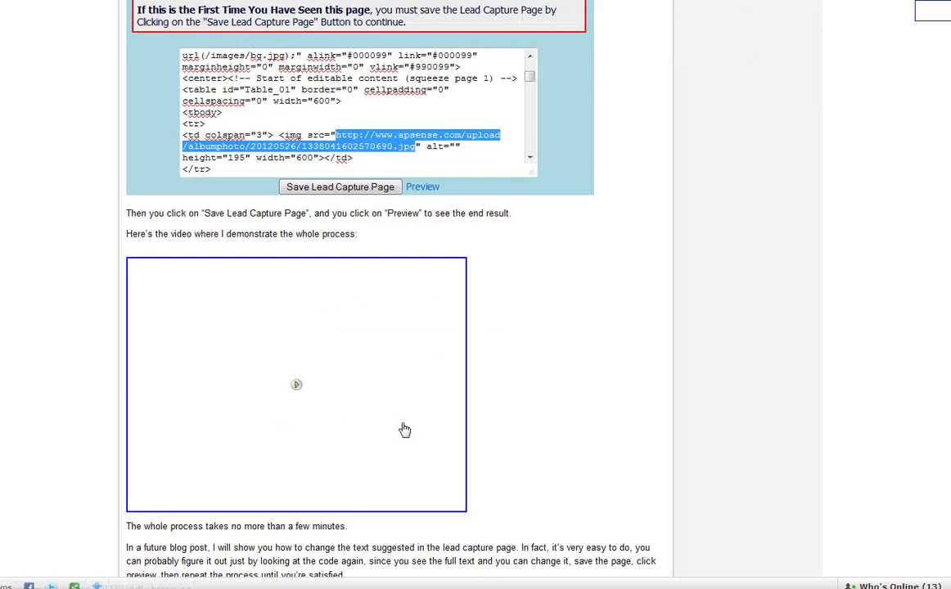
click(296, 391)
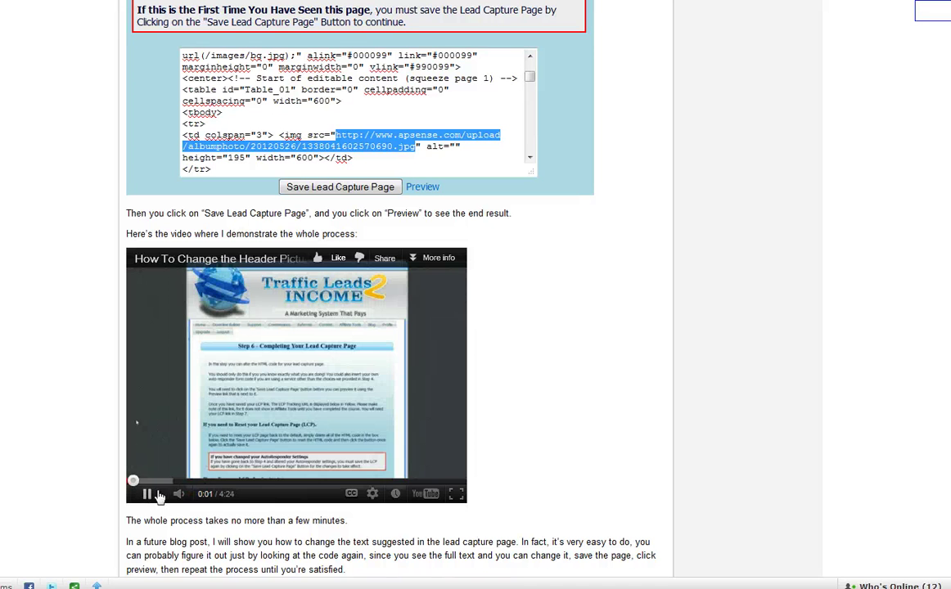
click(211, 424)
scroll(341, 391, down, 2)
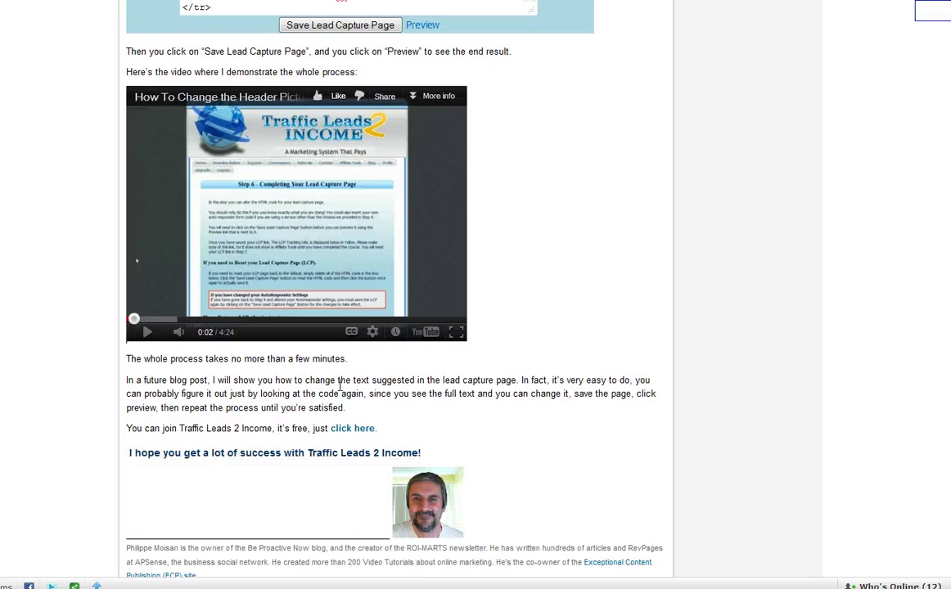
scroll(361, 488, down, 2)
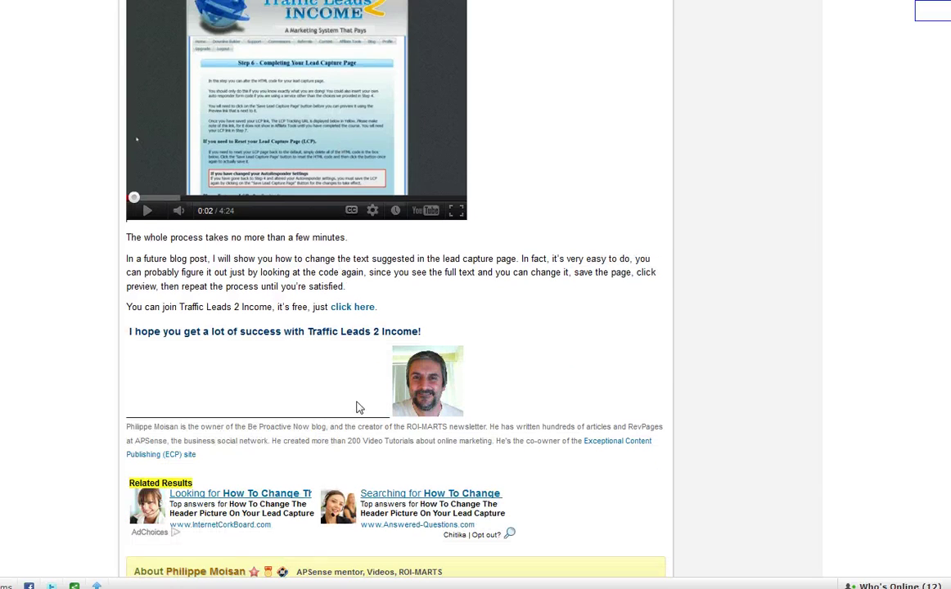
scroll(587, 217, up, 5)
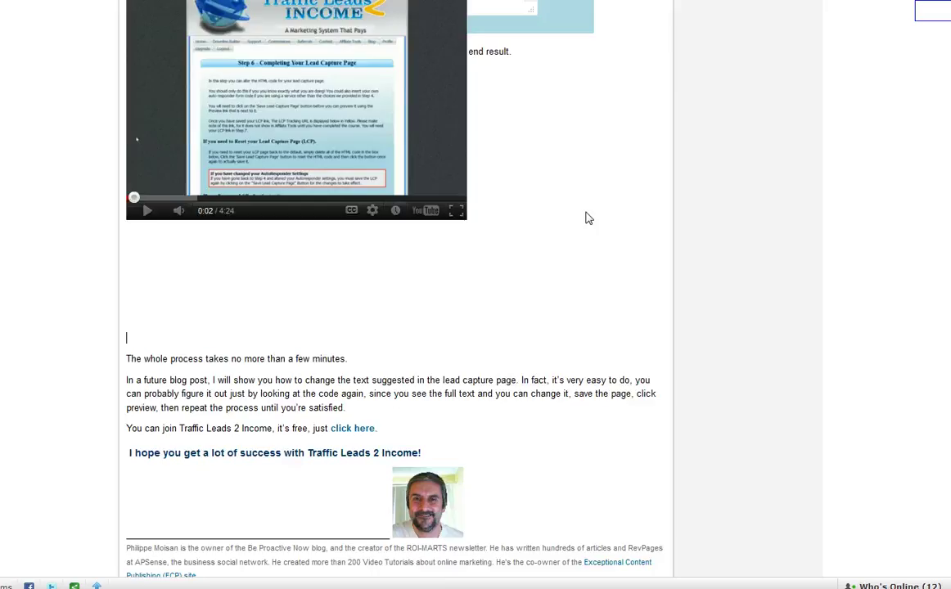
scroll(587, 217, up, 7)
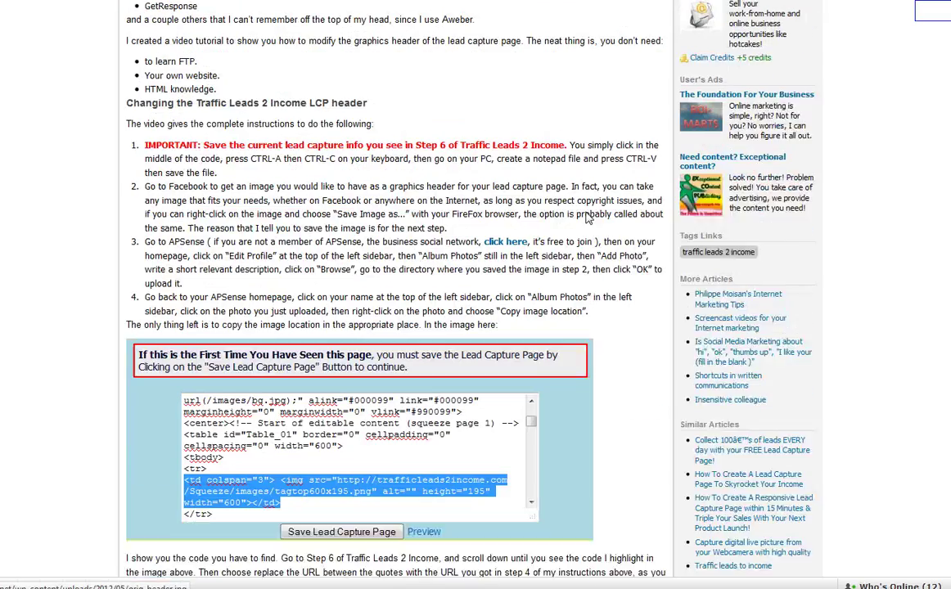
scroll(431, 116, up, 2)
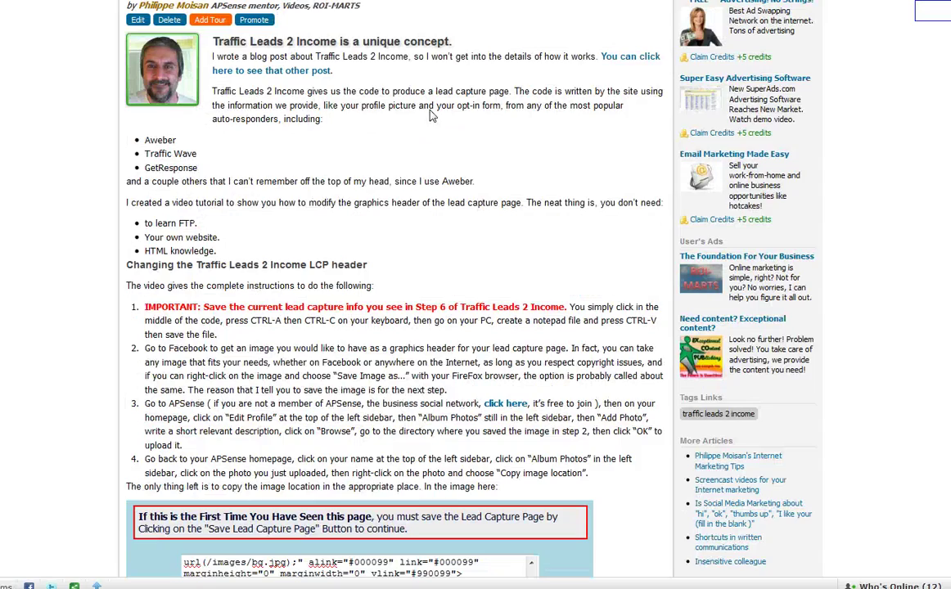